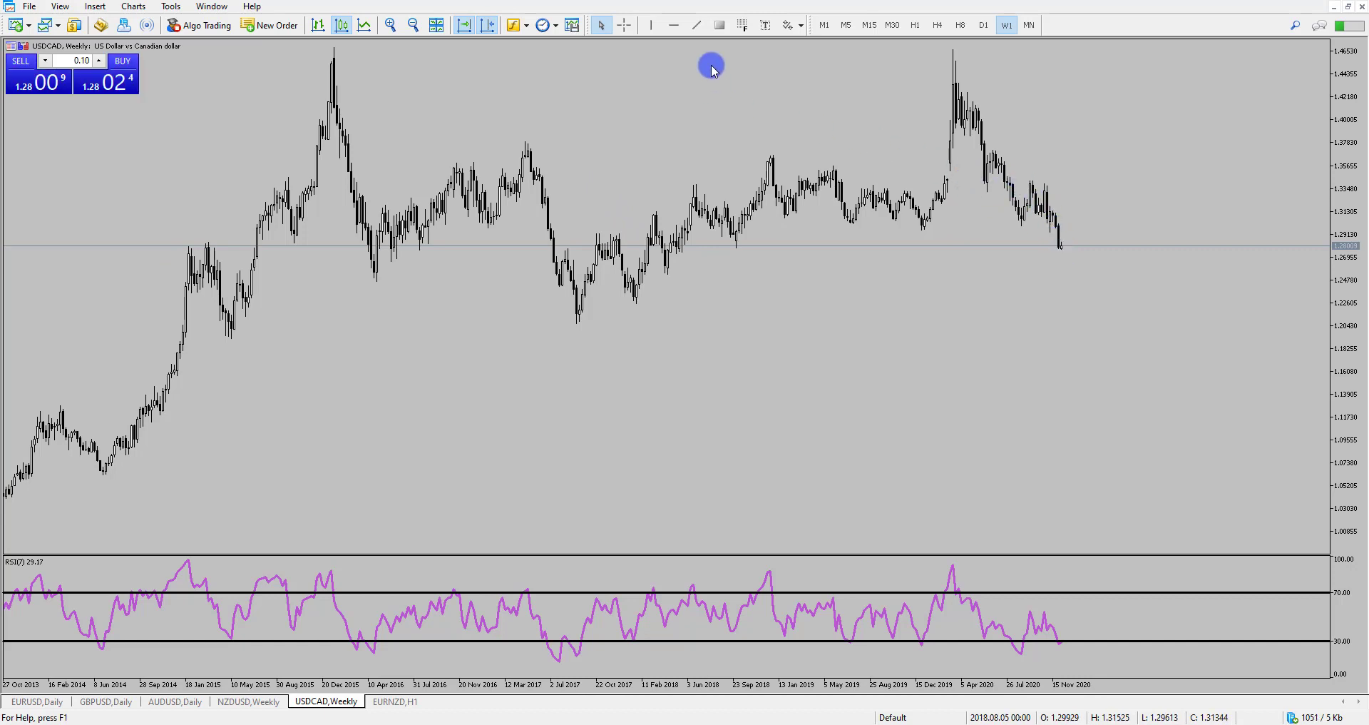
Select the Horizontal Line tool on the weekly USDCAD chart
left_click(674, 25)
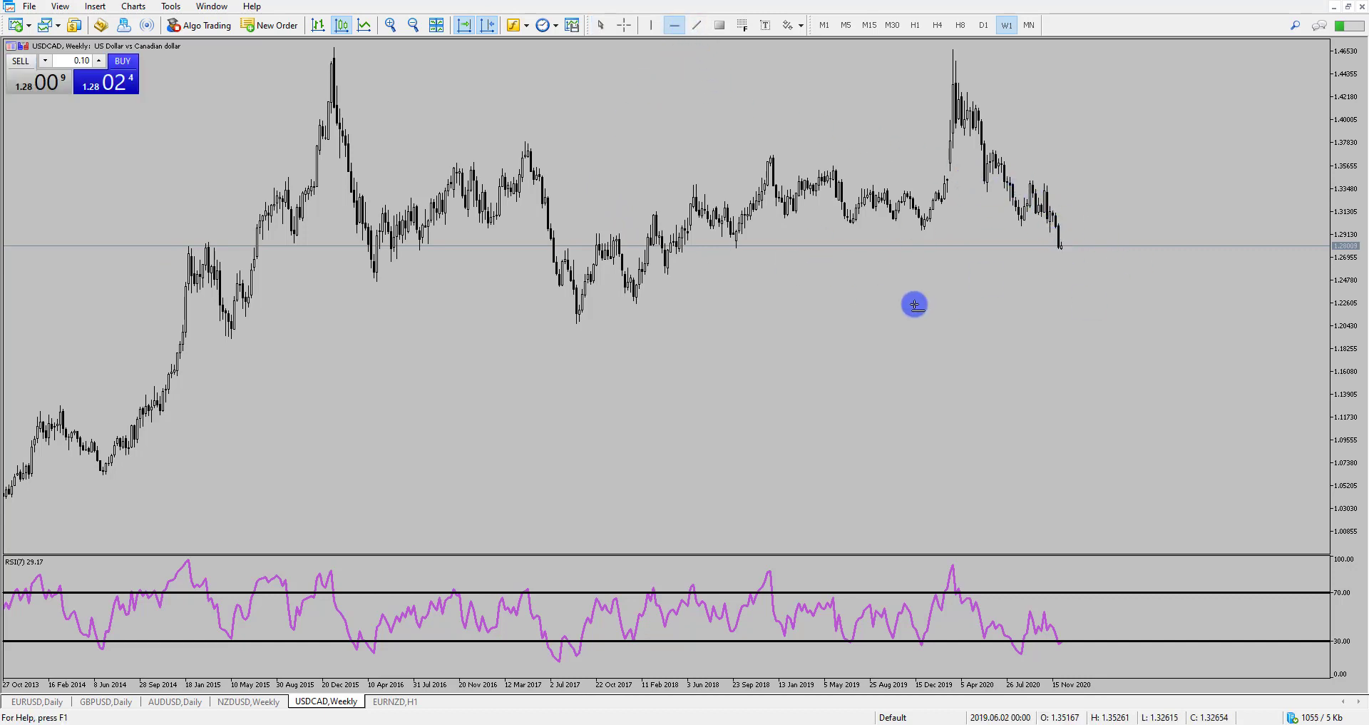
Place a horizontal line and set it to blue at a value of 1.28
left_click(743, 247)
left_click(385, 27)
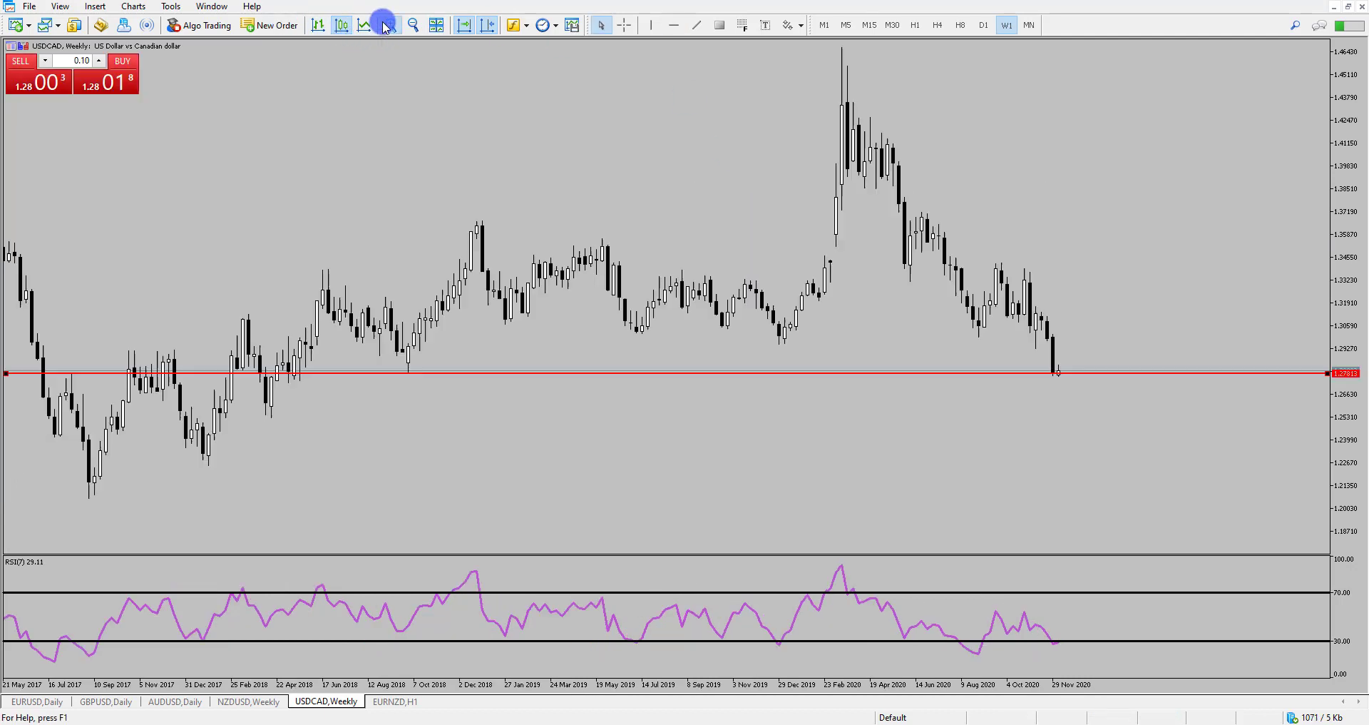
right_click(584, 375)
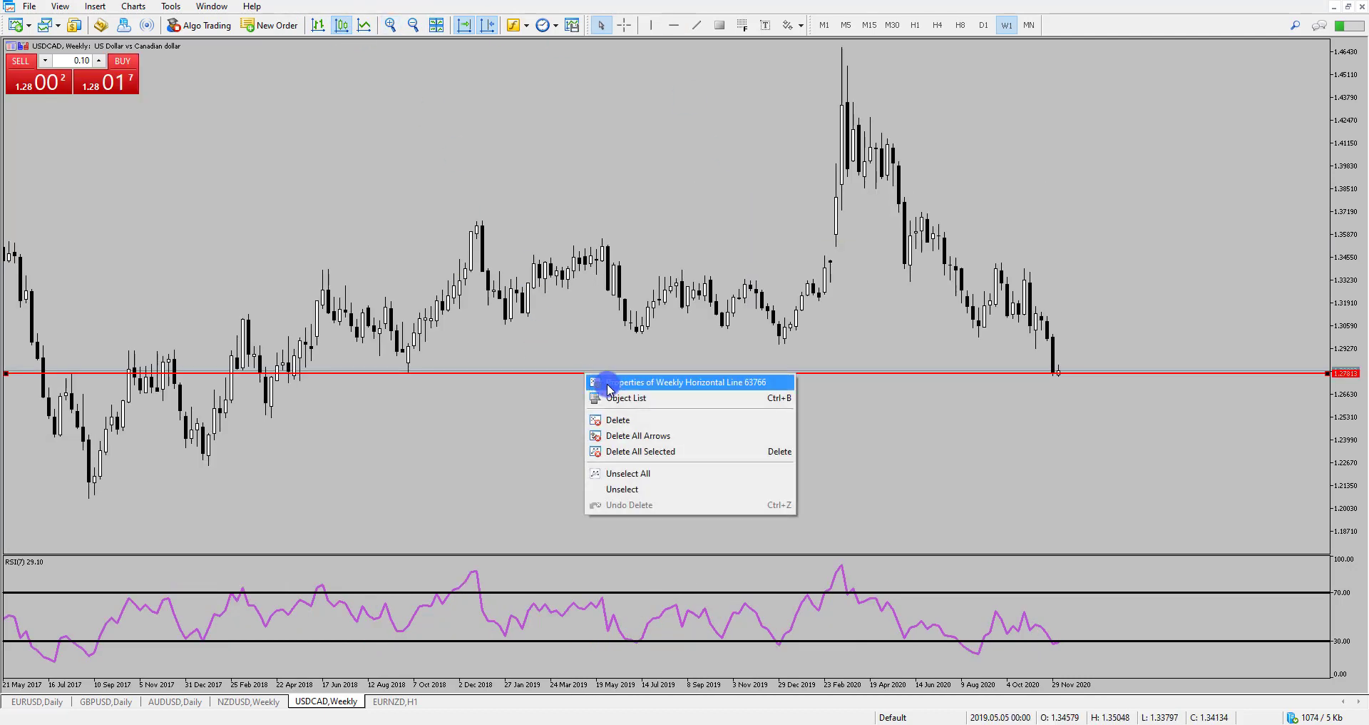
left_click(603, 382)
left_click(379, 332)
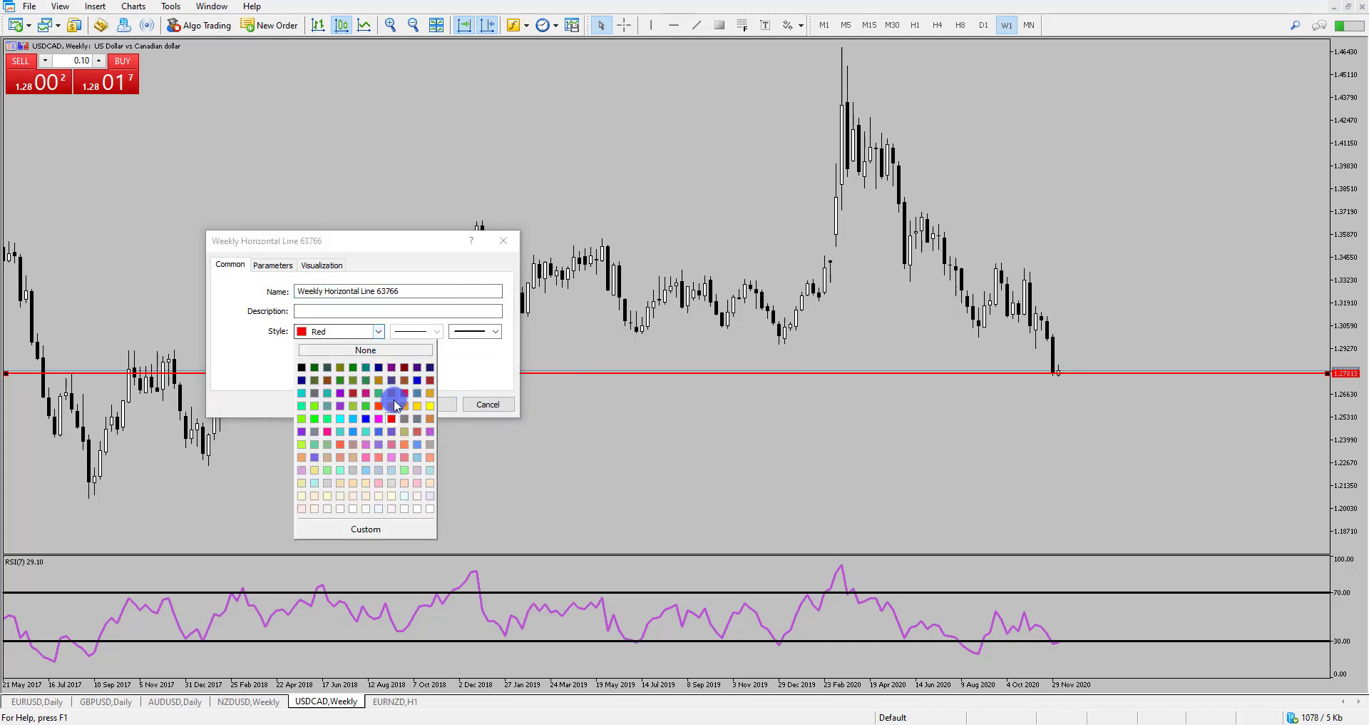
left_click(413, 386)
left_click(273, 264)
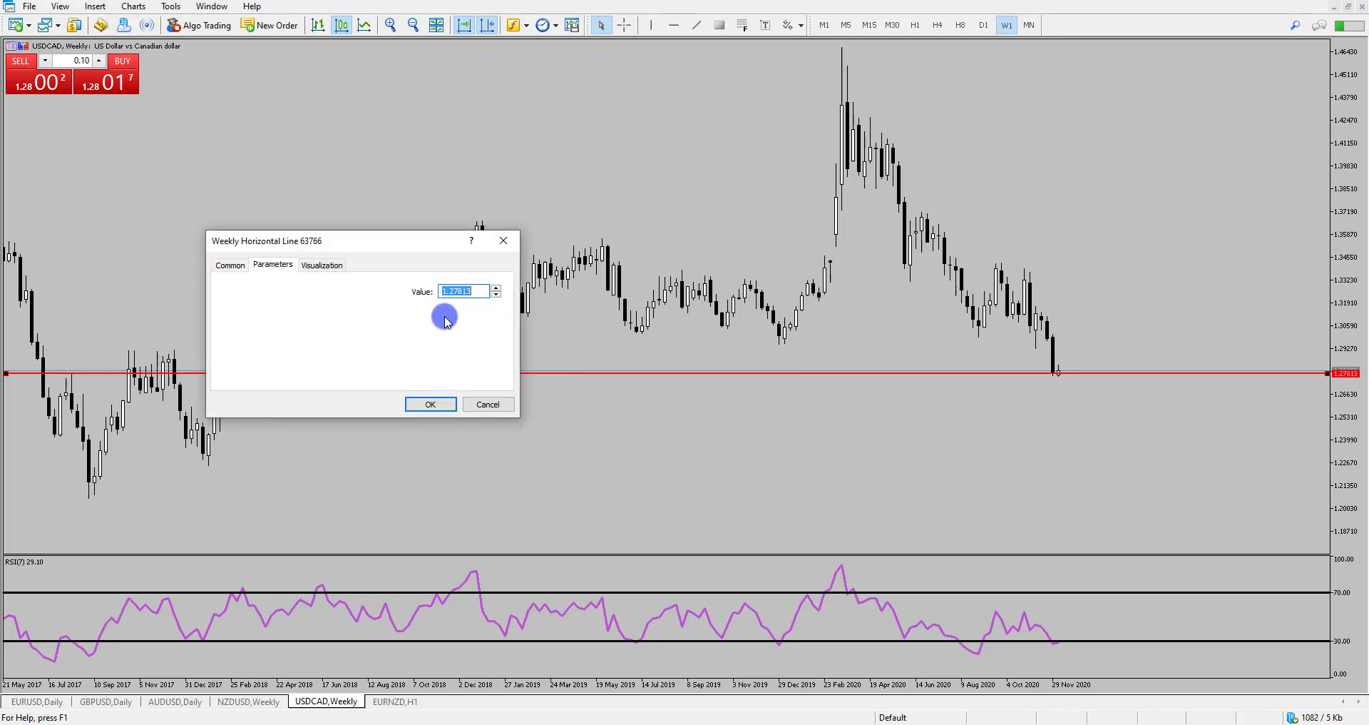
type("1.28")
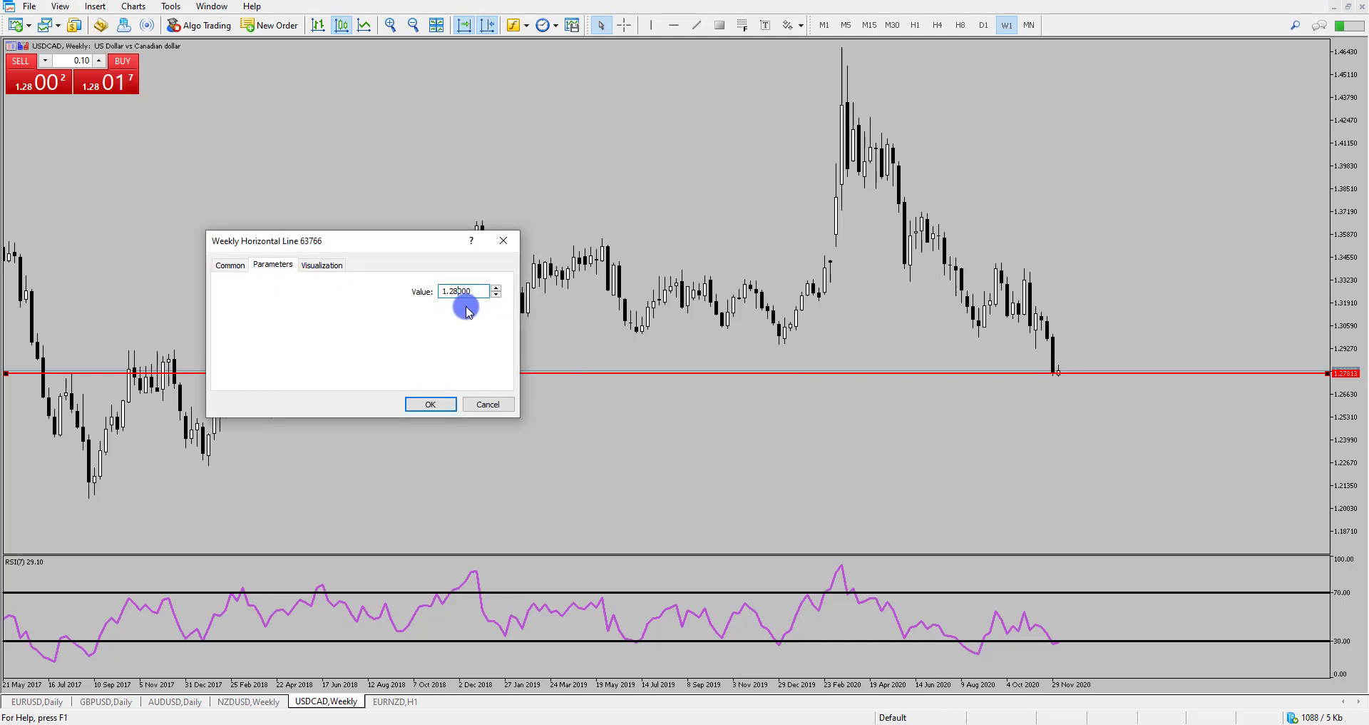
left_click(461, 409)
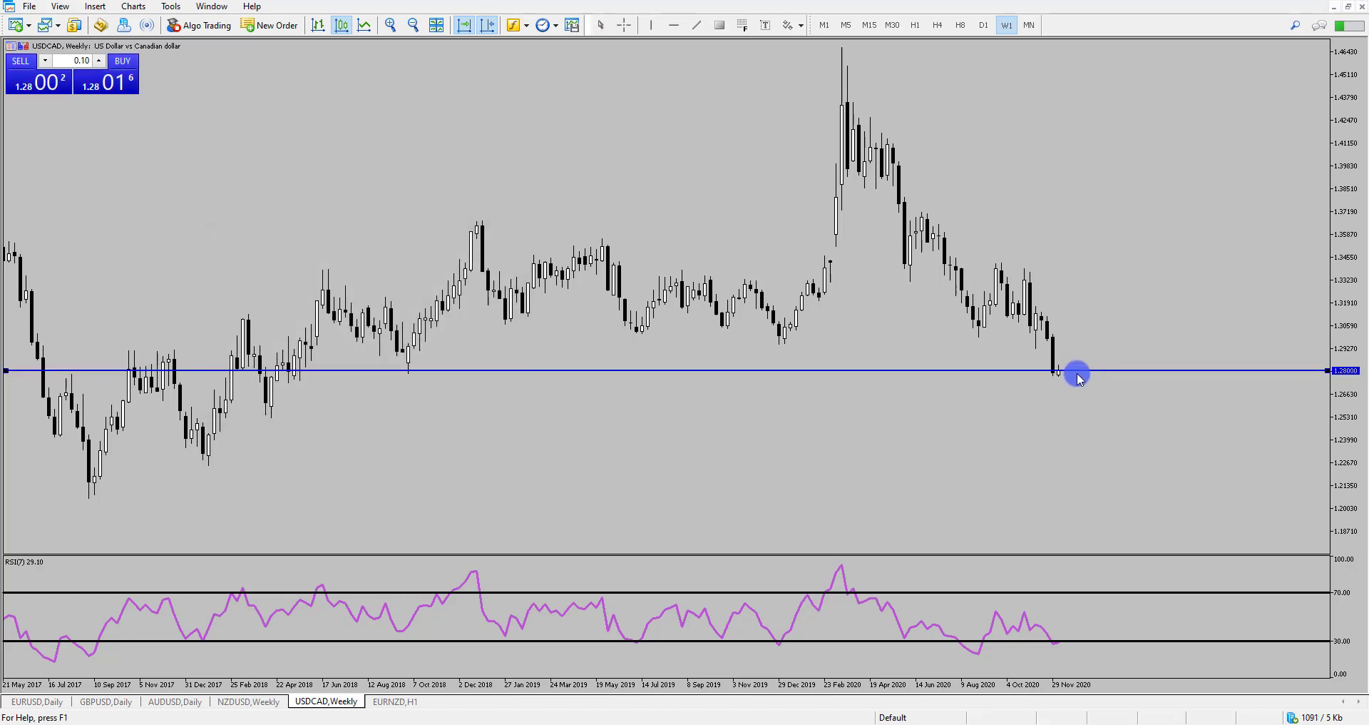
middle_click(413, 372)
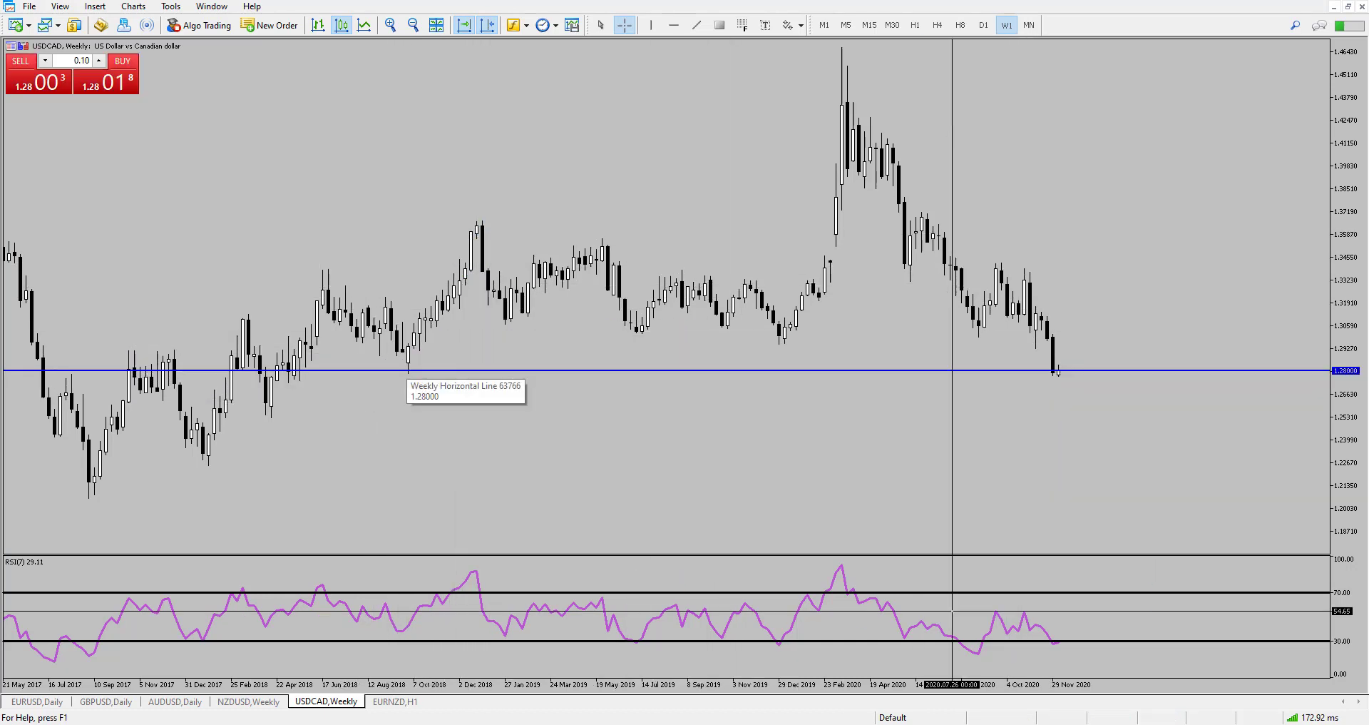
left_click(1054, 368)
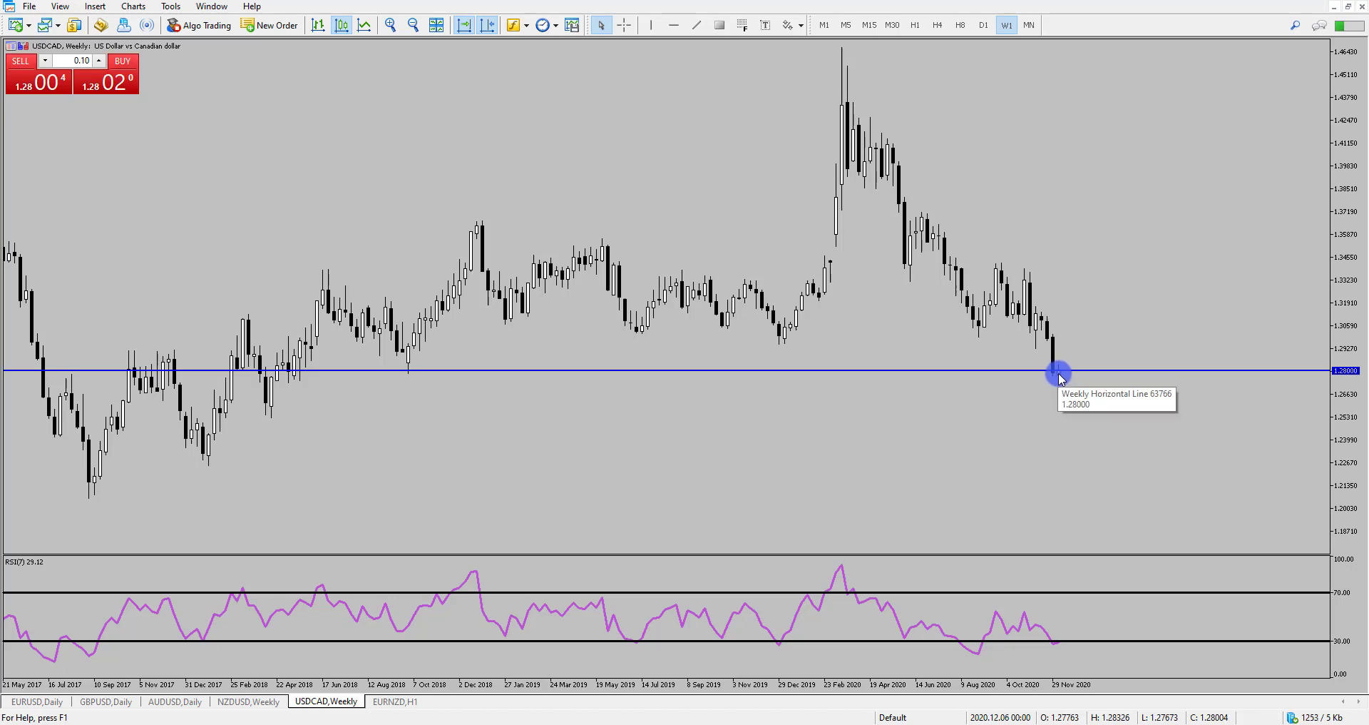
On D1, draw three trendlines linking the October high, November swings and December low, then switch to H4
left_click(984, 25)
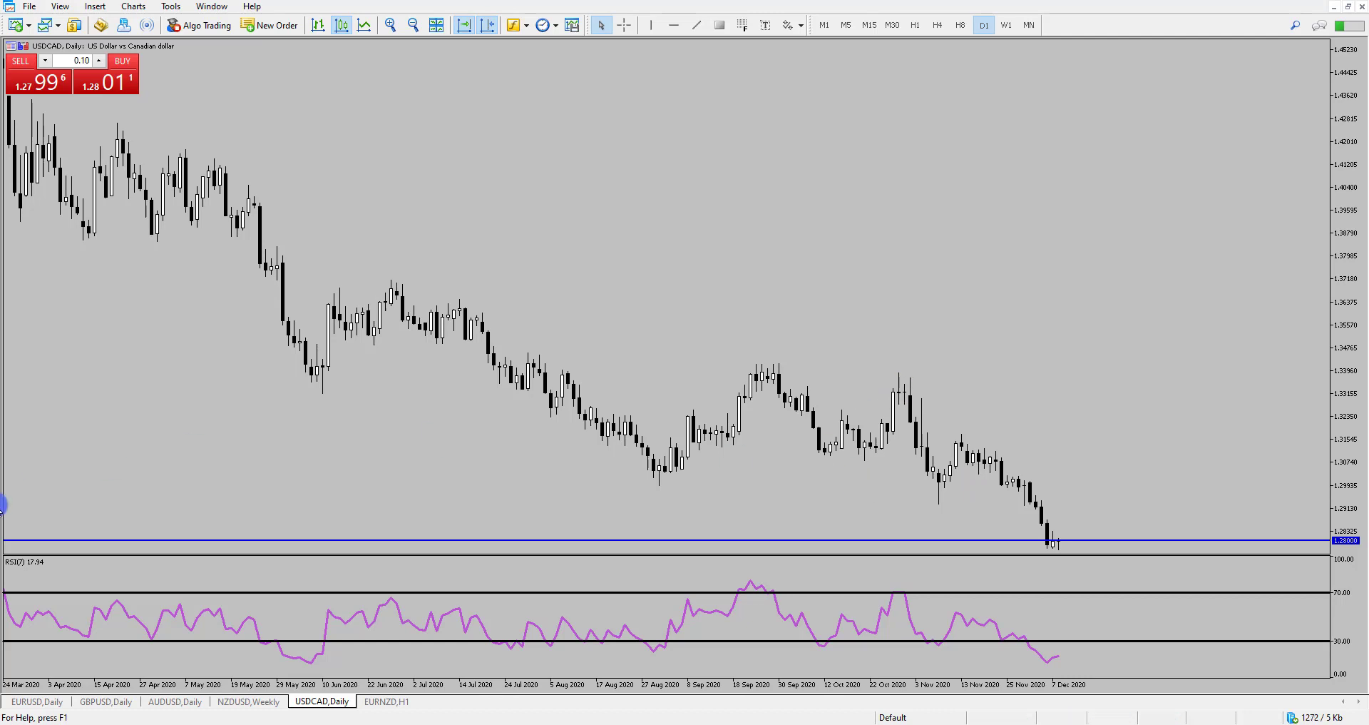
left_click(696, 25)
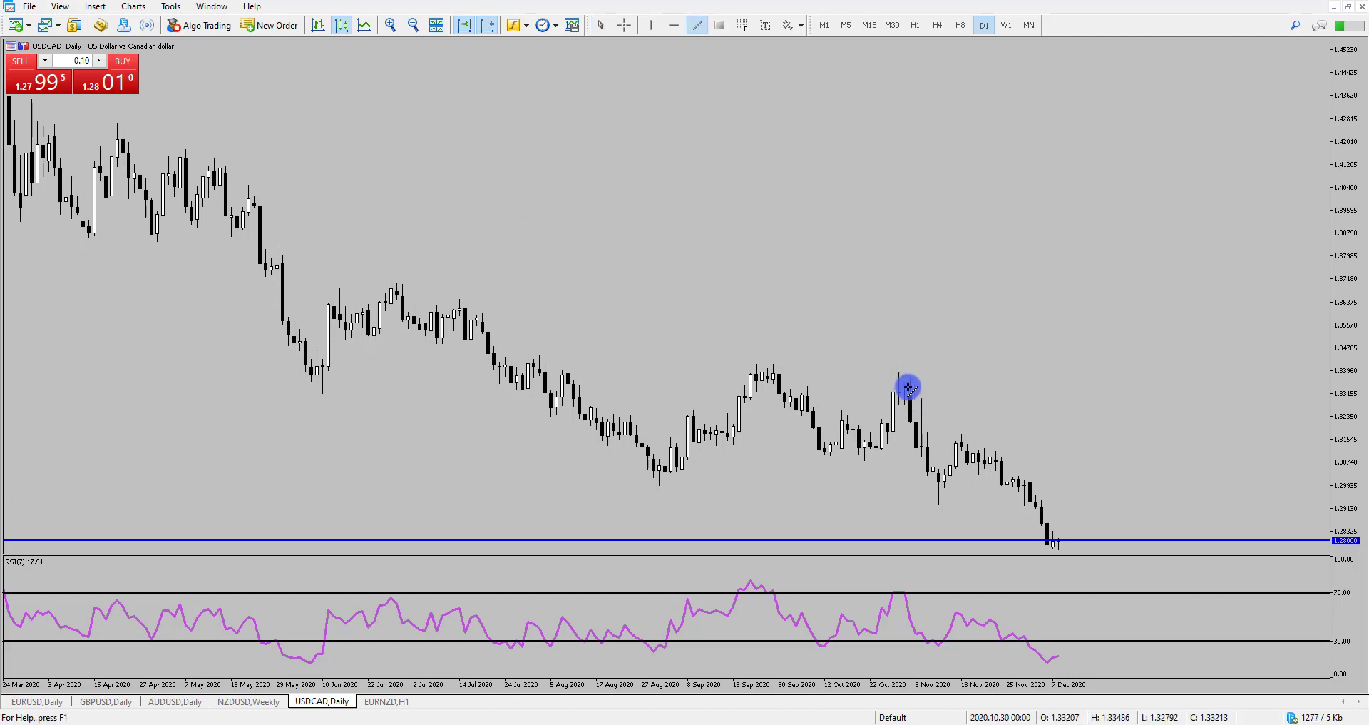
left_click_drag(908, 388, 938, 494)
left_click(697, 25)
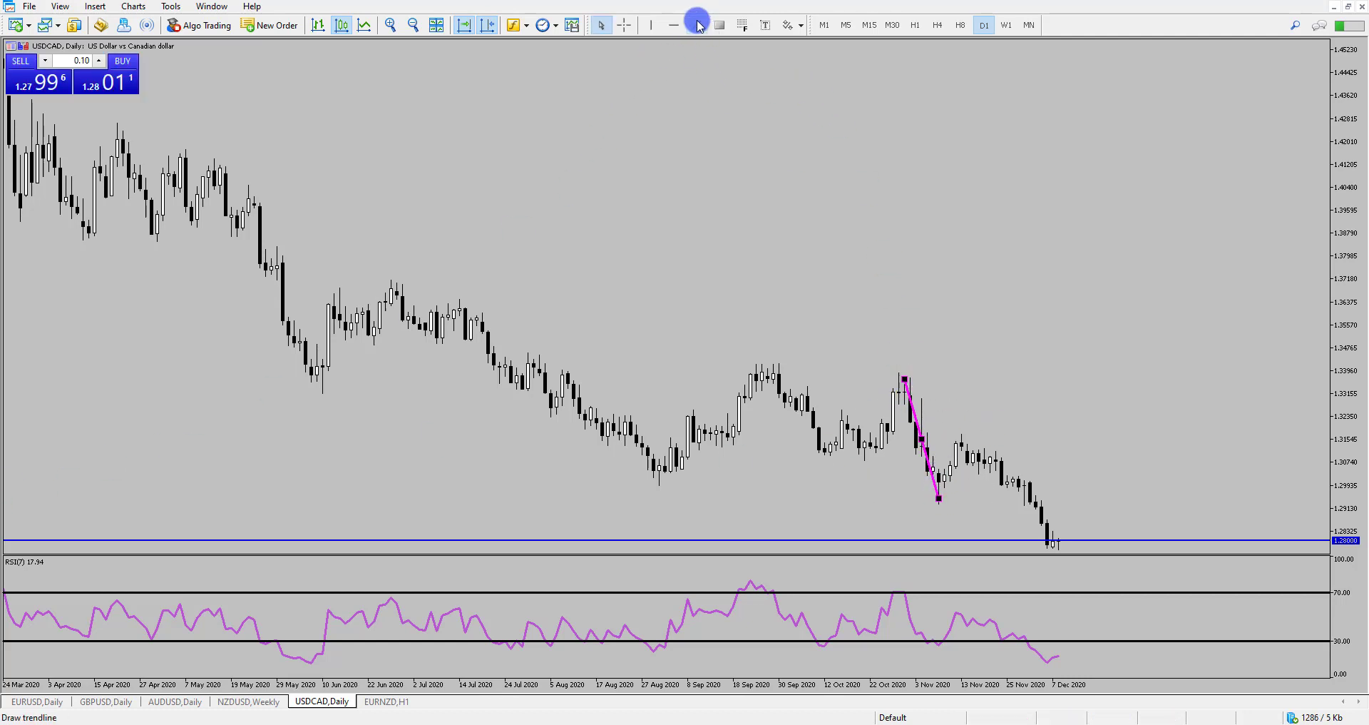
left_click_drag(938, 503, 962, 437)
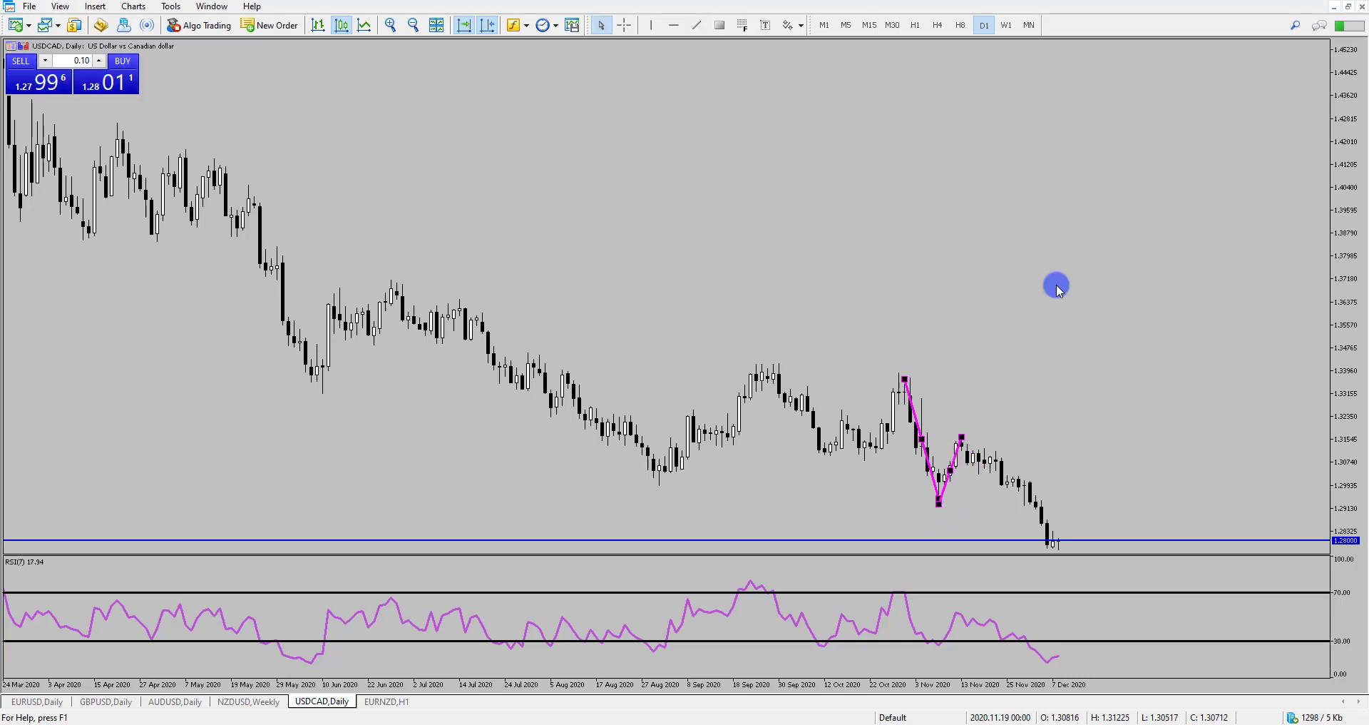
left_click(698, 25)
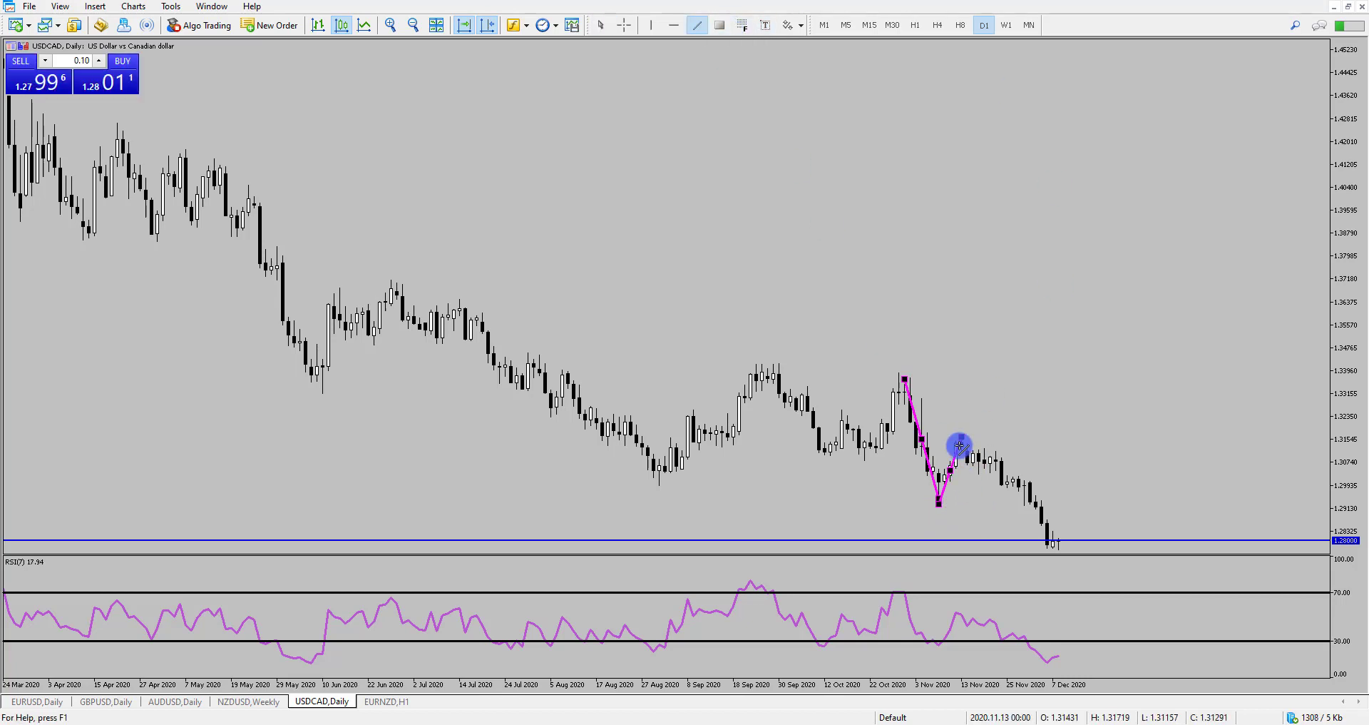
mouse_move(960, 446)
left_mouse_down()
mouse_move(1024, 538)
mouse_move(1047, 545)
left_mouse_up()
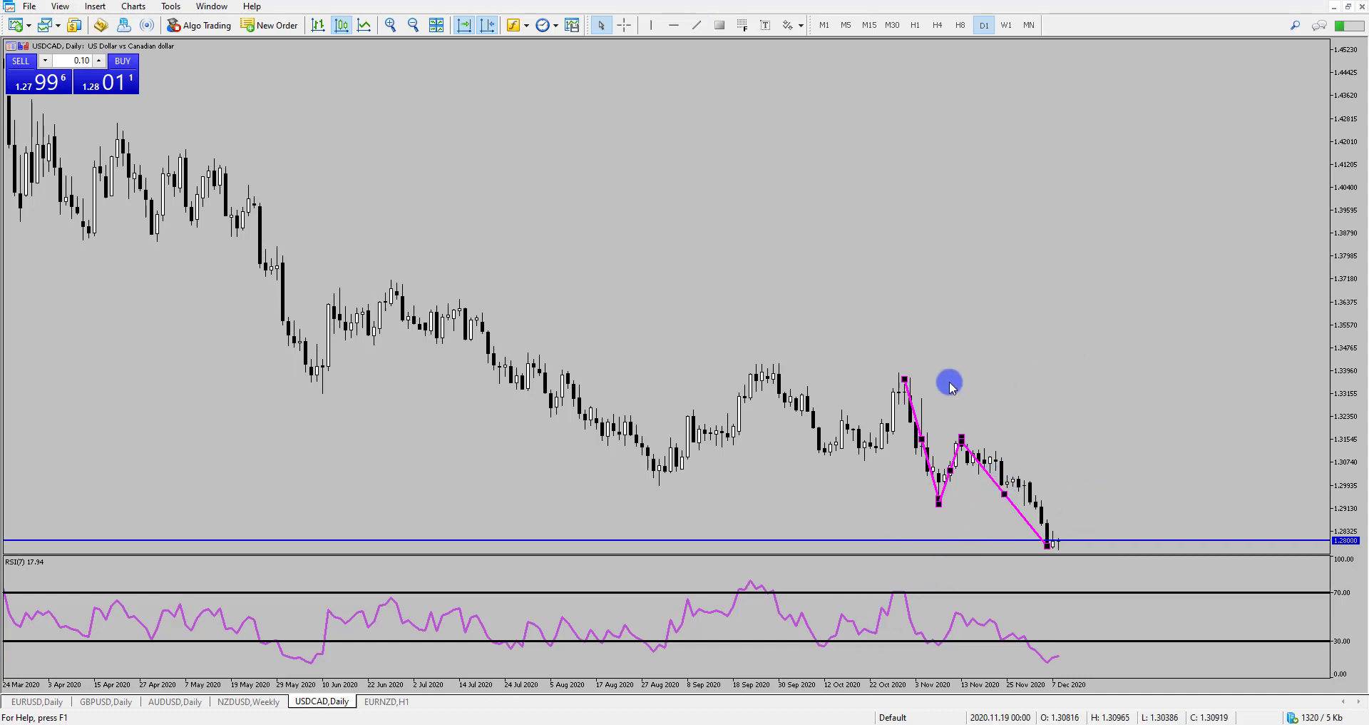
left_click(938, 25)
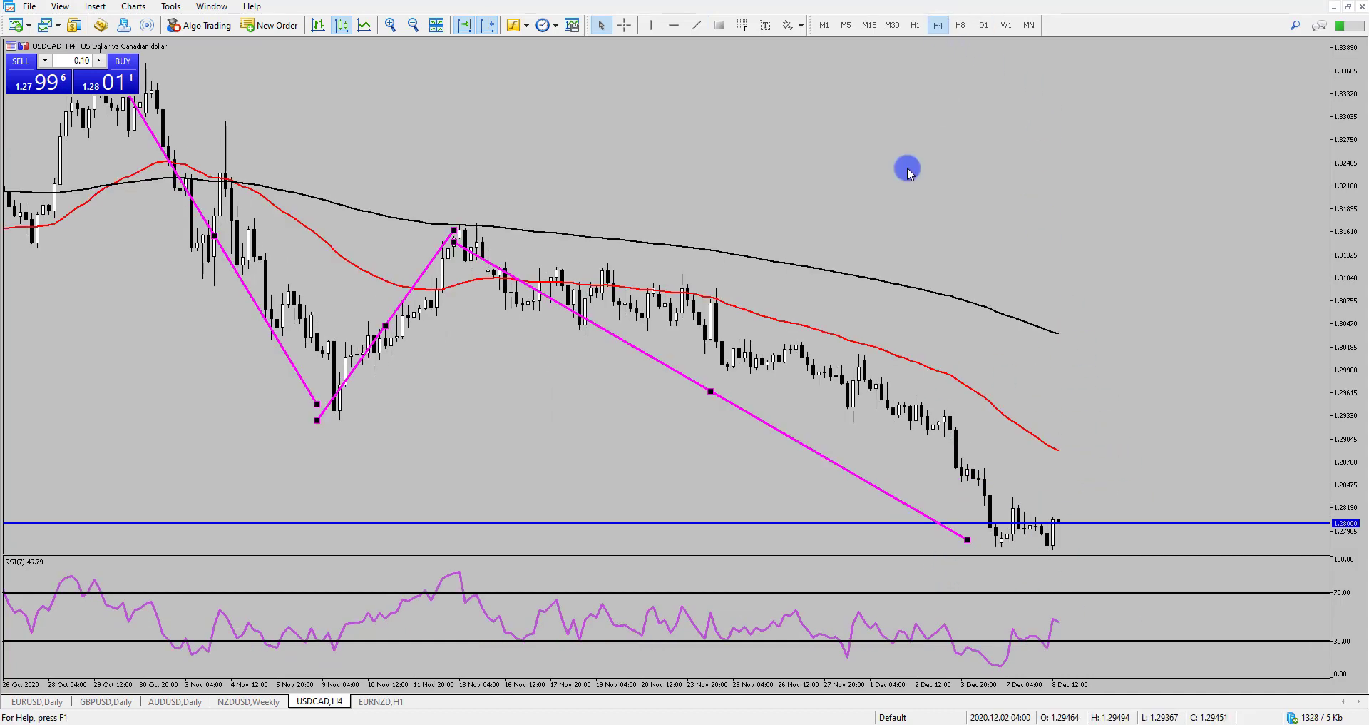
Remove the black 200-period and the red moving averages from the H4 chart
right_click(357, 204)
left_click(378, 169)
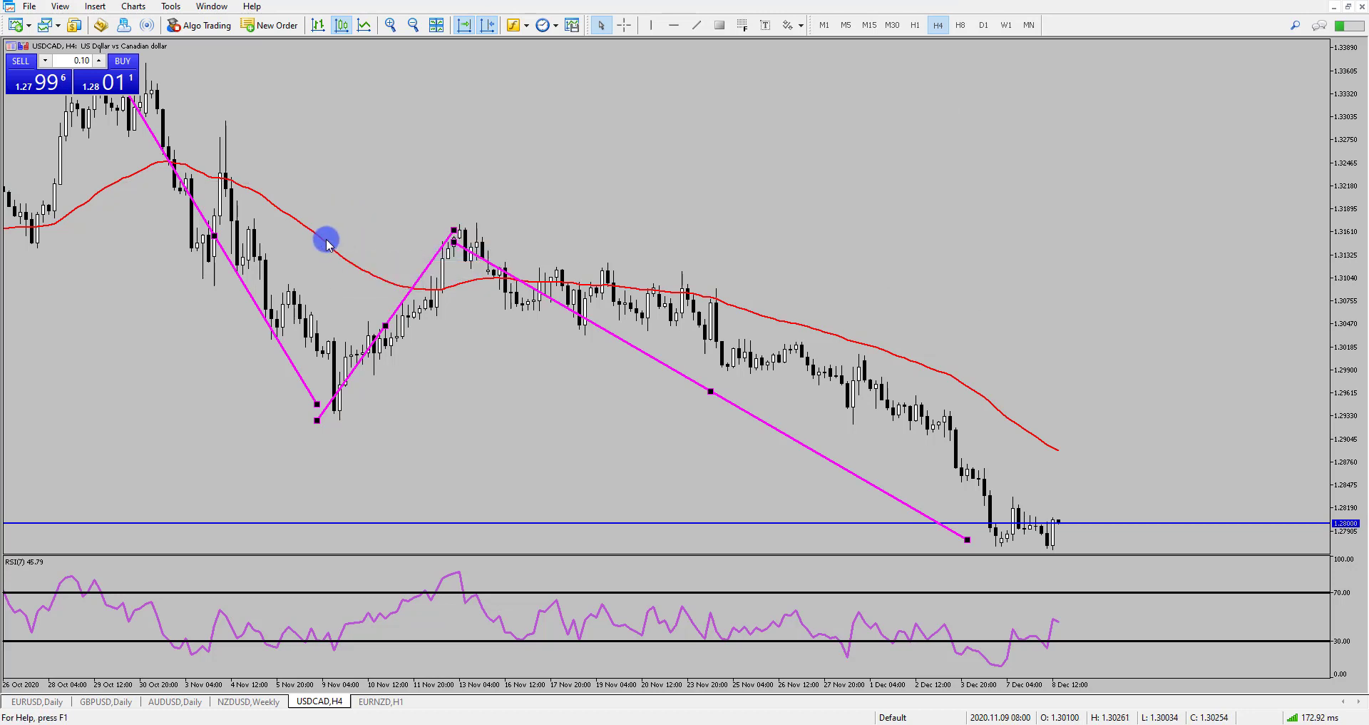
right_click(327, 236)
left_click(342, 284)
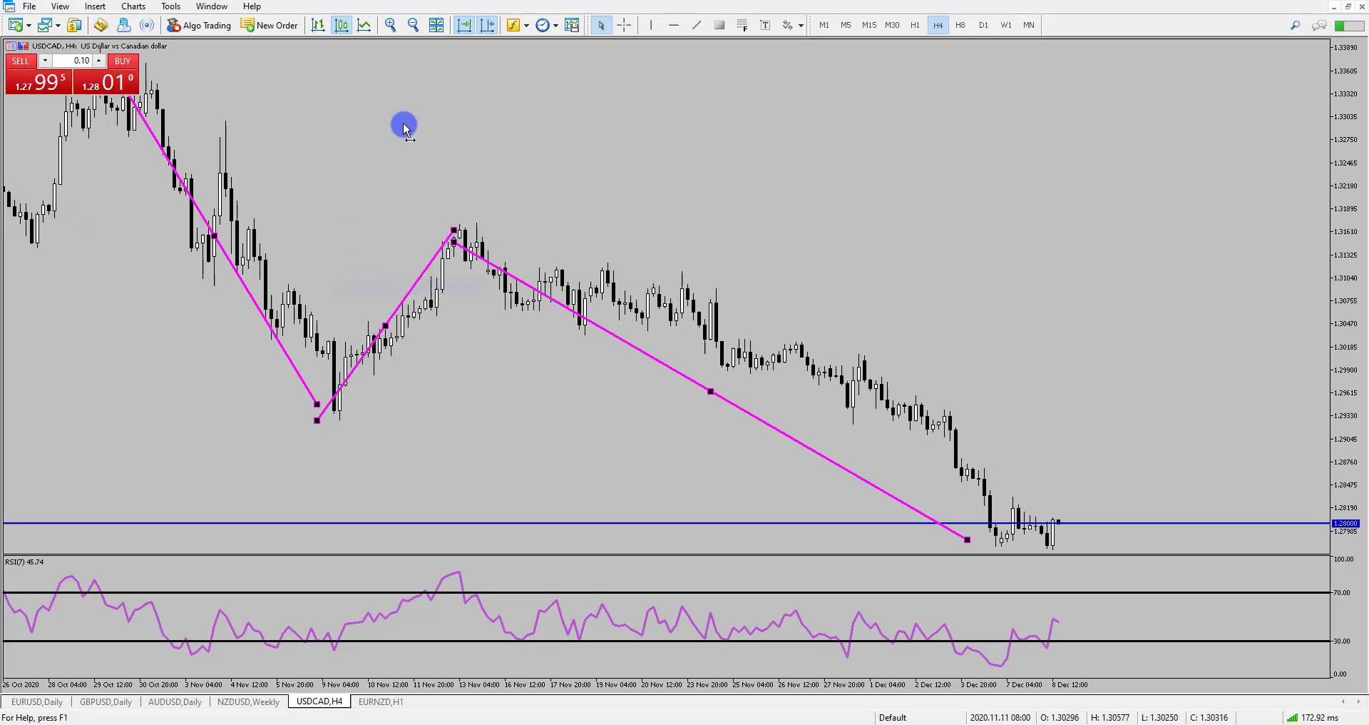
Sketch freehand marks along the down-leg, rally and latest candles, then erase them all
left_click(413, 25)
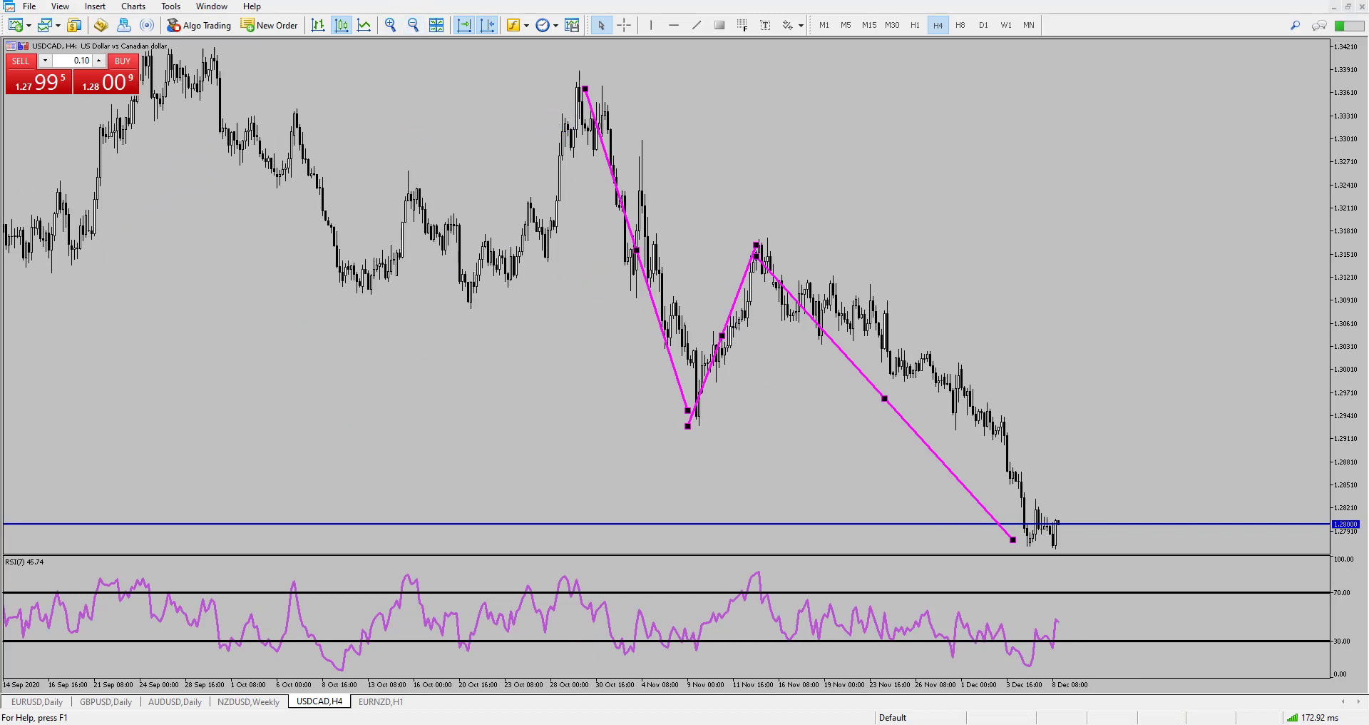
mouse_move(605, 103)
left_mouse_down()
mouse_move(587, 149)
mouse_move(602, 109)
mouse_move(623, 265)
mouse_move(650, 192)
left_mouse_up()
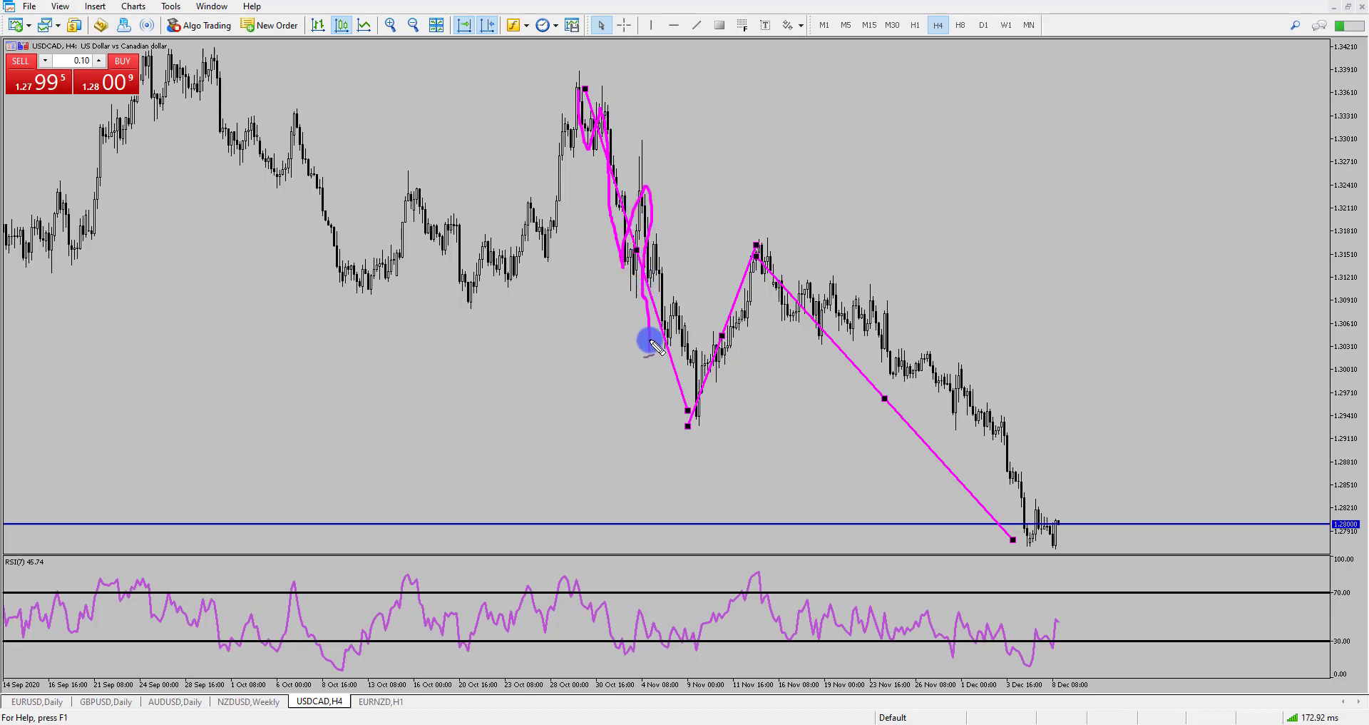
left_click_drag(651, 343, 689, 385)
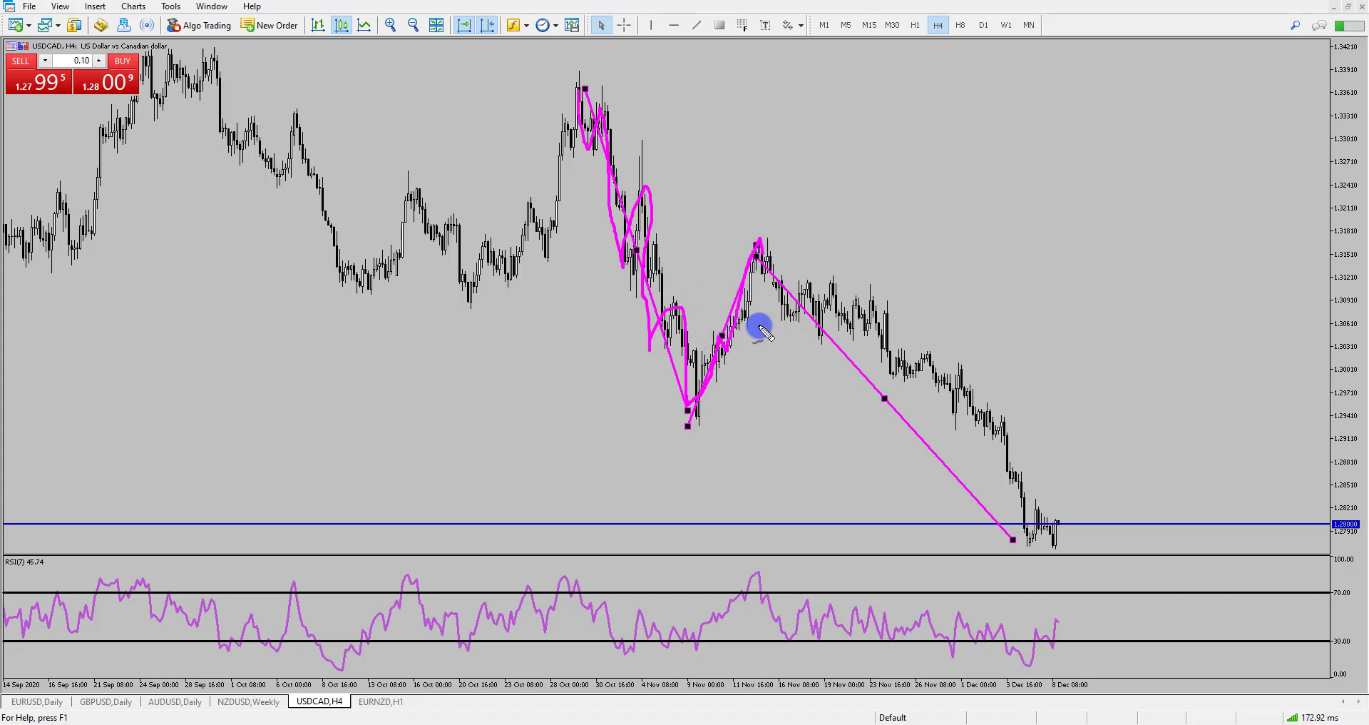
left_click_drag(703, 312, 747, 311)
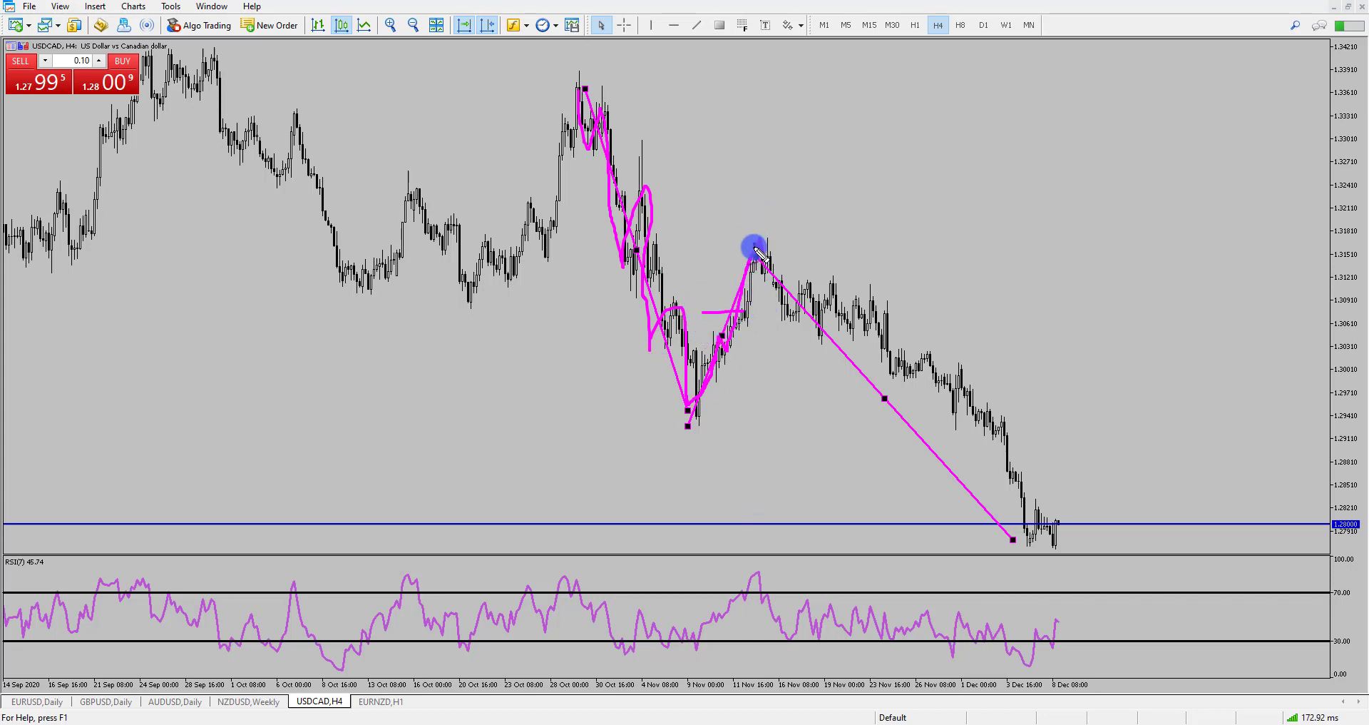
mouse_move(810, 282)
left_mouse_down()
mouse_move(832, 335)
mouse_move(843, 276)
mouse_move(874, 334)
left_mouse_up()
left_click_drag(916, 373, 957, 405)
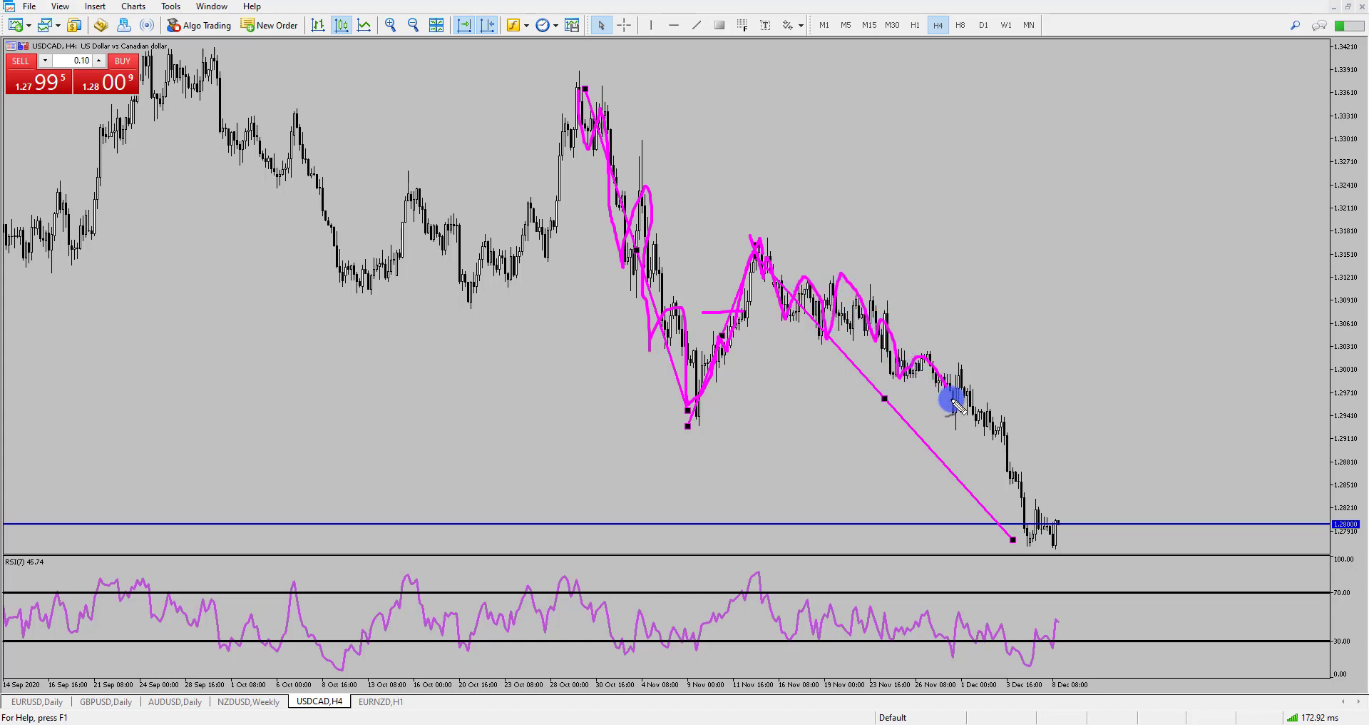
mouse_move(1011, 475)
left_mouse_down()
mouse_move(1025, 530)
mouse_move(1039, 492)
mouse_move(1012, 544)
mouse_move(1090, 517)
mouse_move(1073, 496)
left_mouse_up()
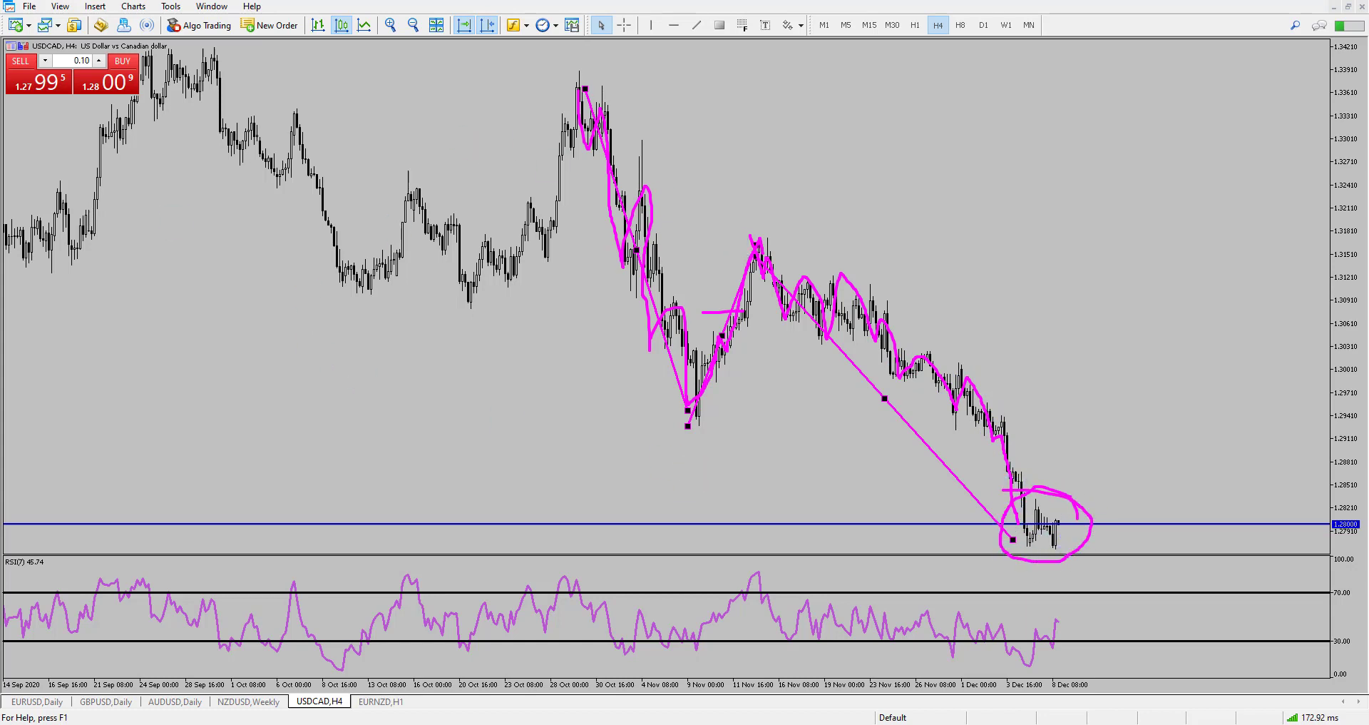
key("Escape")
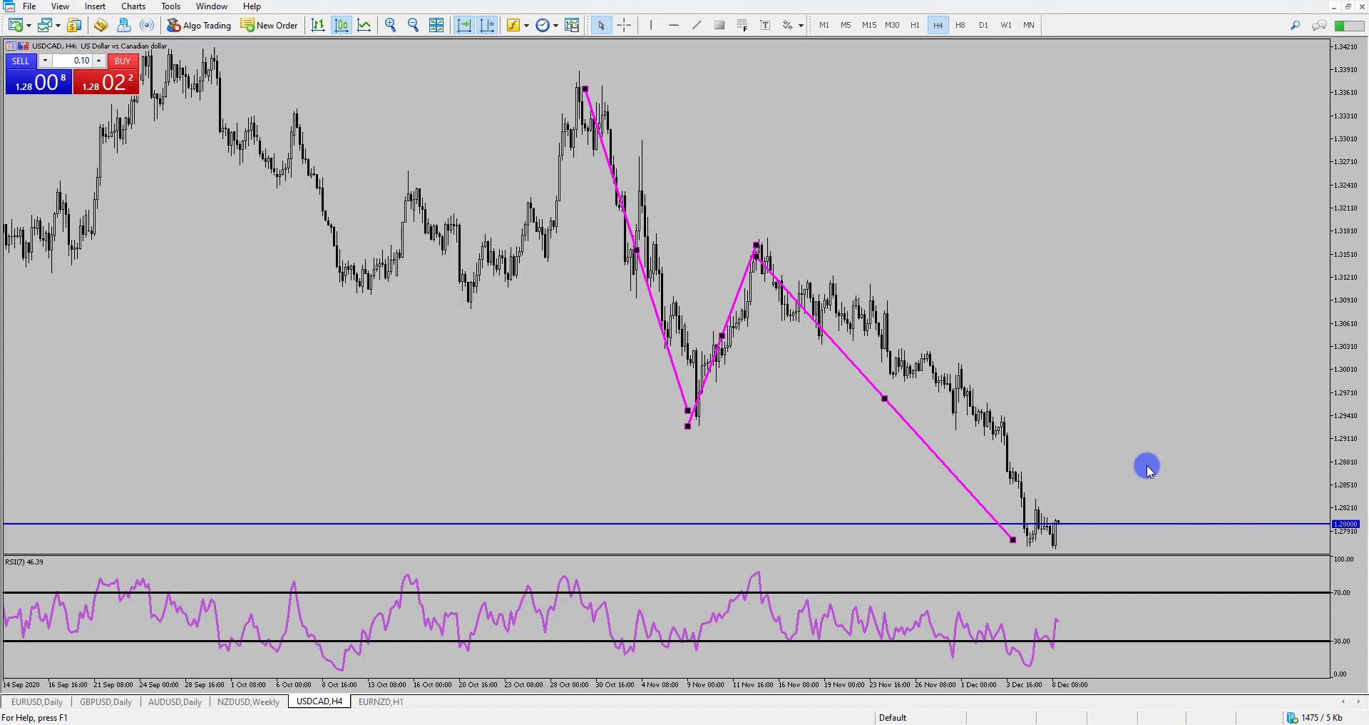
Delete the last magenta zigzag trendline and zoom in on the candles
right_click(883, 402)
left_click(910, 445)
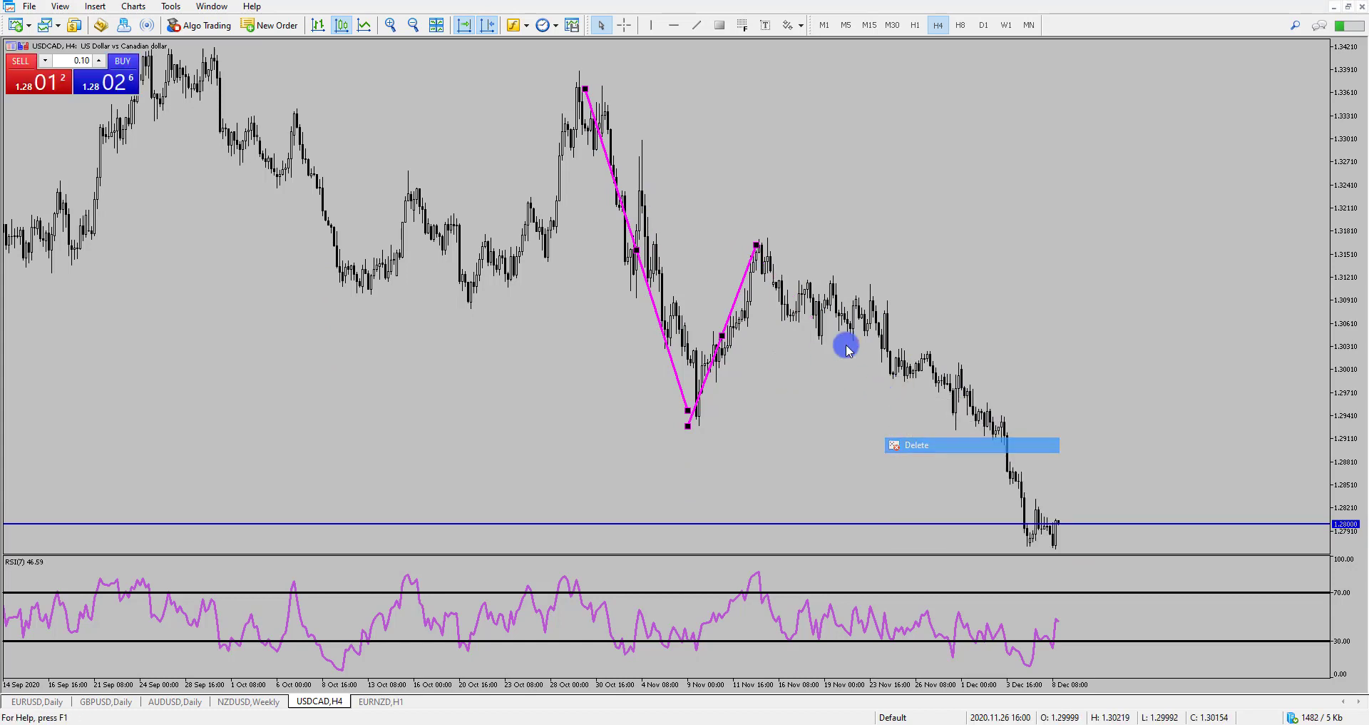
left_click(391, 28)
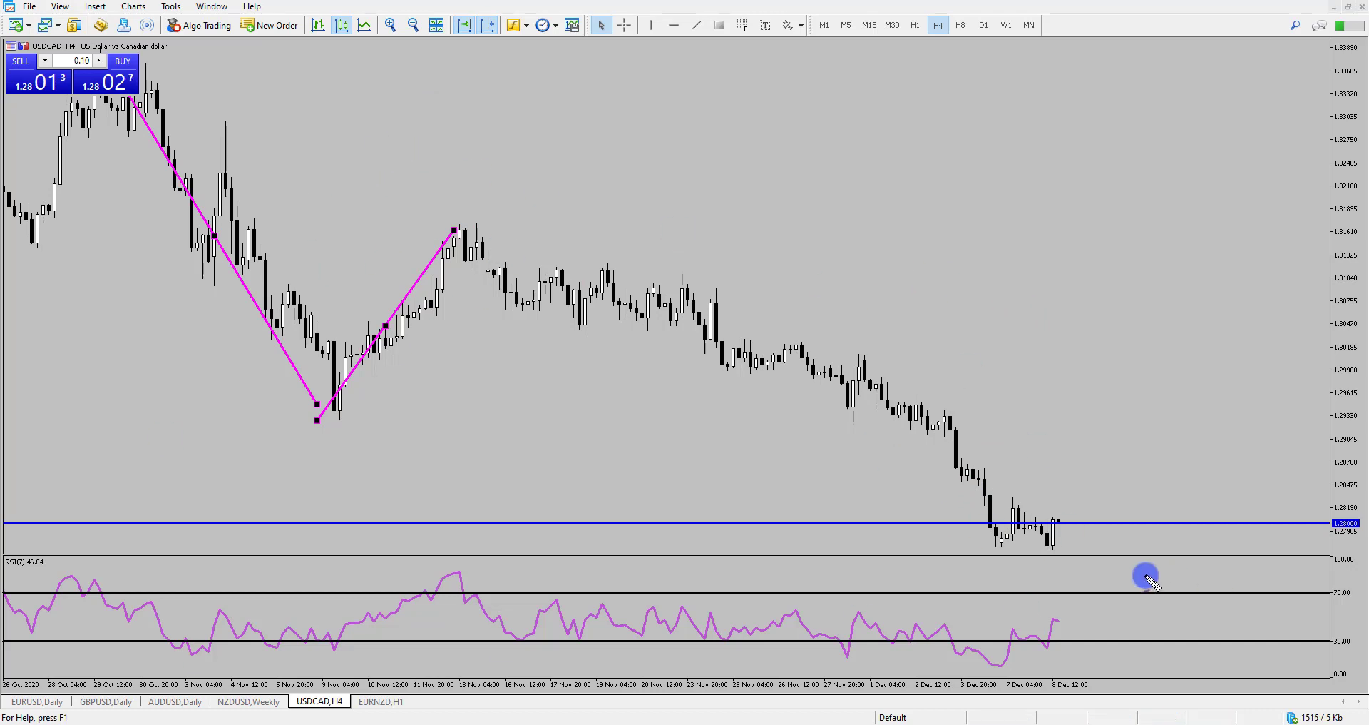
Sketch a freehand path rising from the latest candles and back to the blue line, erase it, and return to D1
mouse_move(1079, 504)
left_mouse_down()
mouse_move(1049, 498)
mouse_move(962, 548)
mouse_move(1072, 560)
mouse_move(1072, 499)
mouse_move(1014, 483)
left_mouse_up()
left_click_drag(1004, 547, 1017, 506)
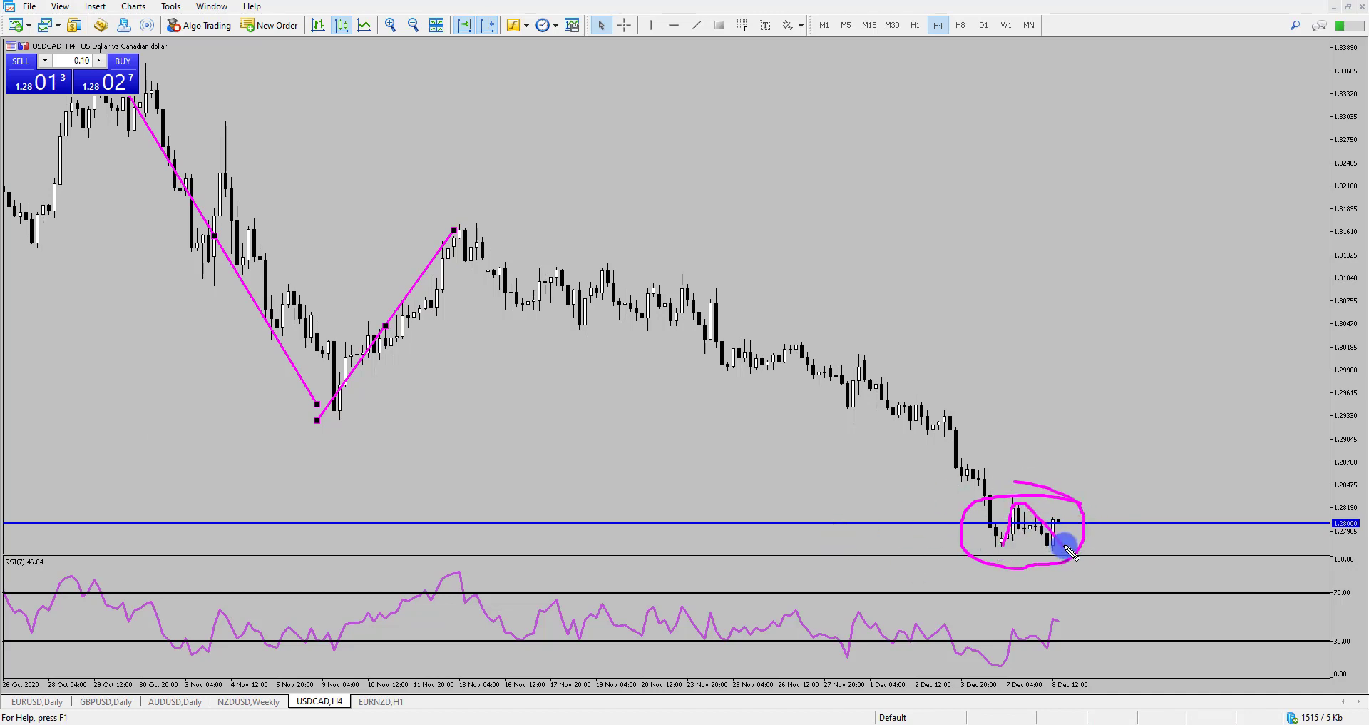
mouse_move(1113, 497)
left_mouse_down()
mouse_move(1142, 392)
mouse_move(1175, 416)
mouse_move(1209, 332)
left_mouse_up()
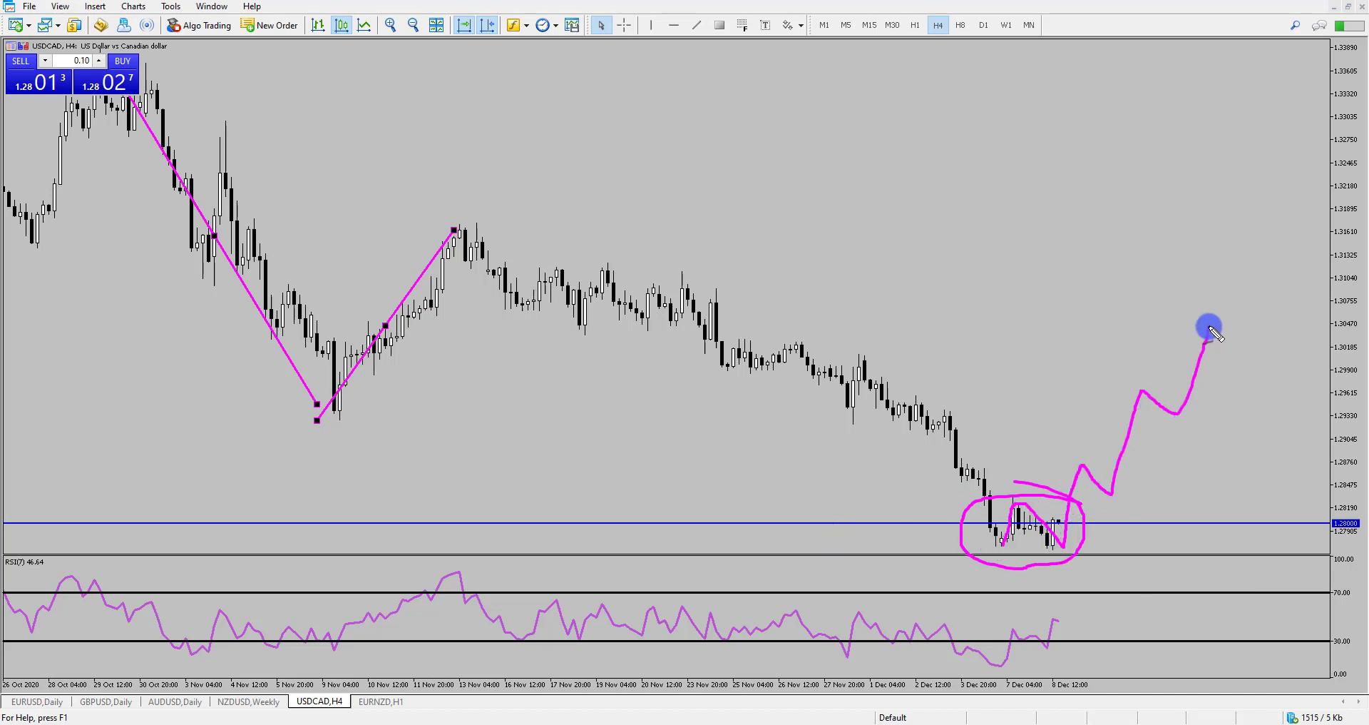
left_click_drag(1259, 391, 1281, 507)
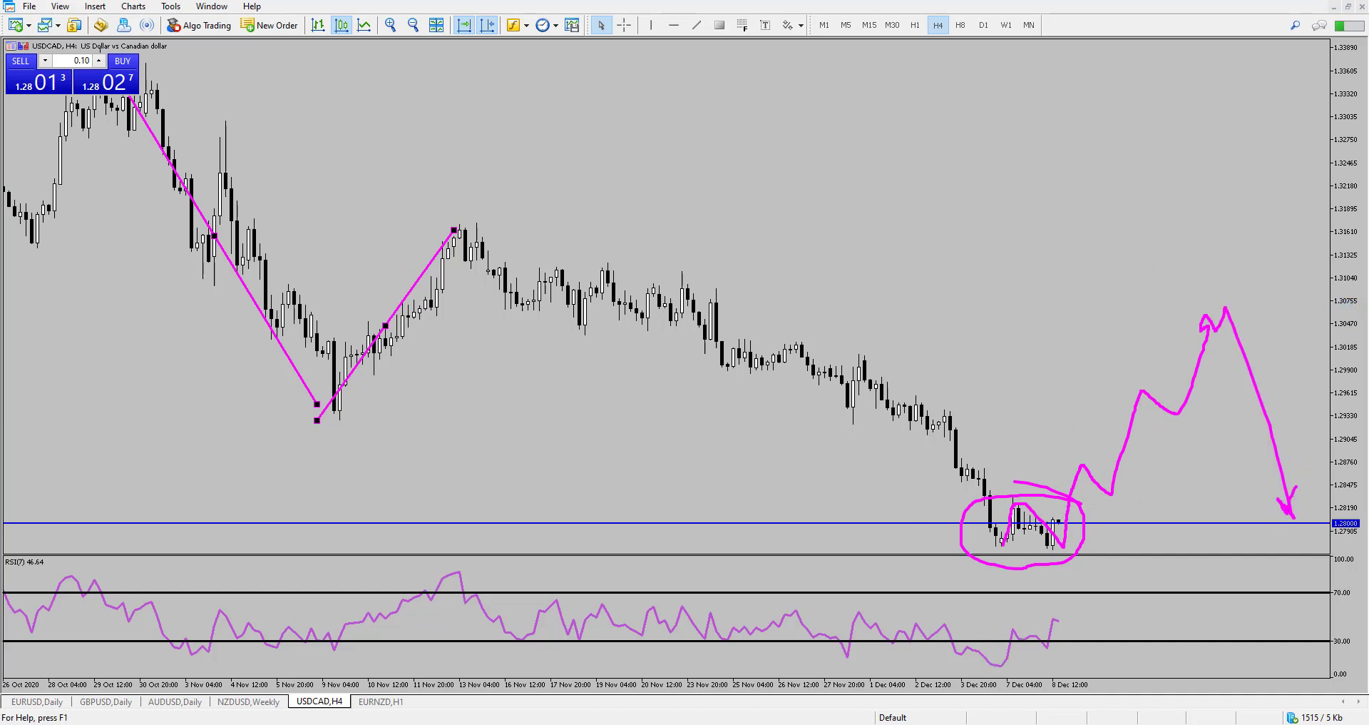
key("Escape")
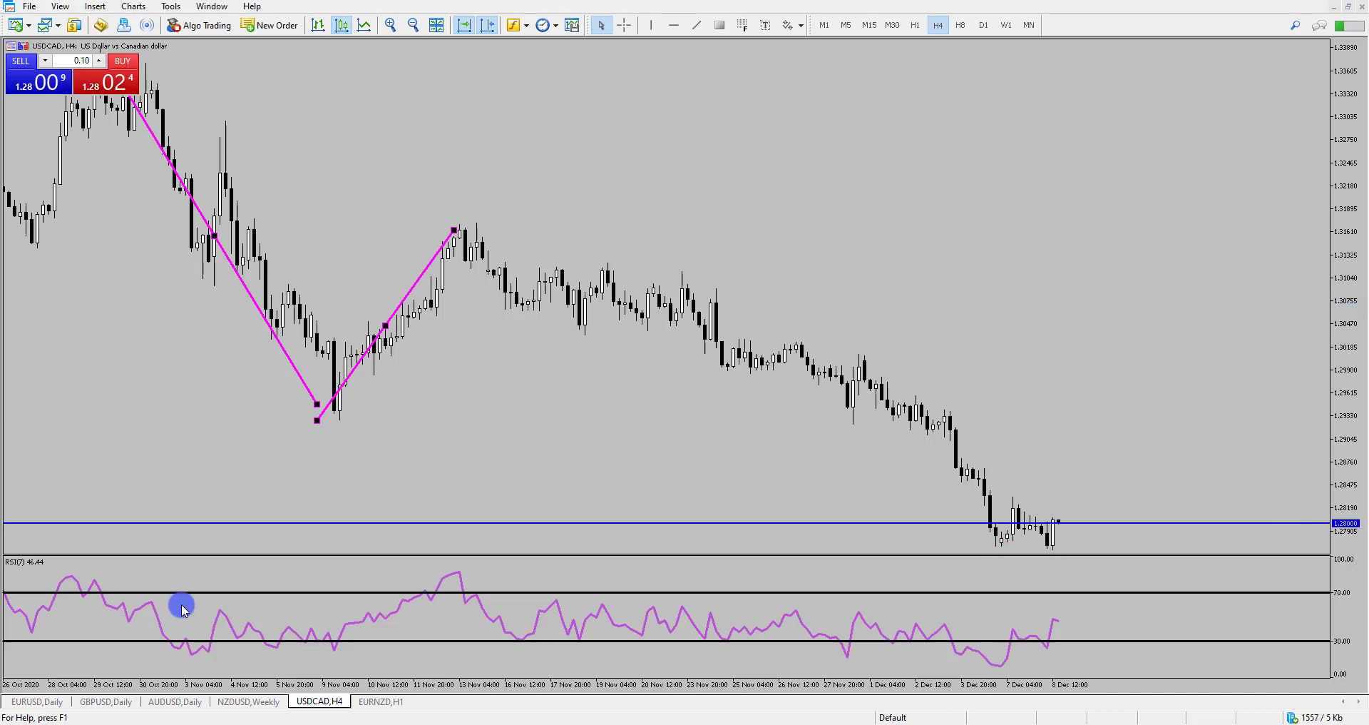
left_click(991, 27)
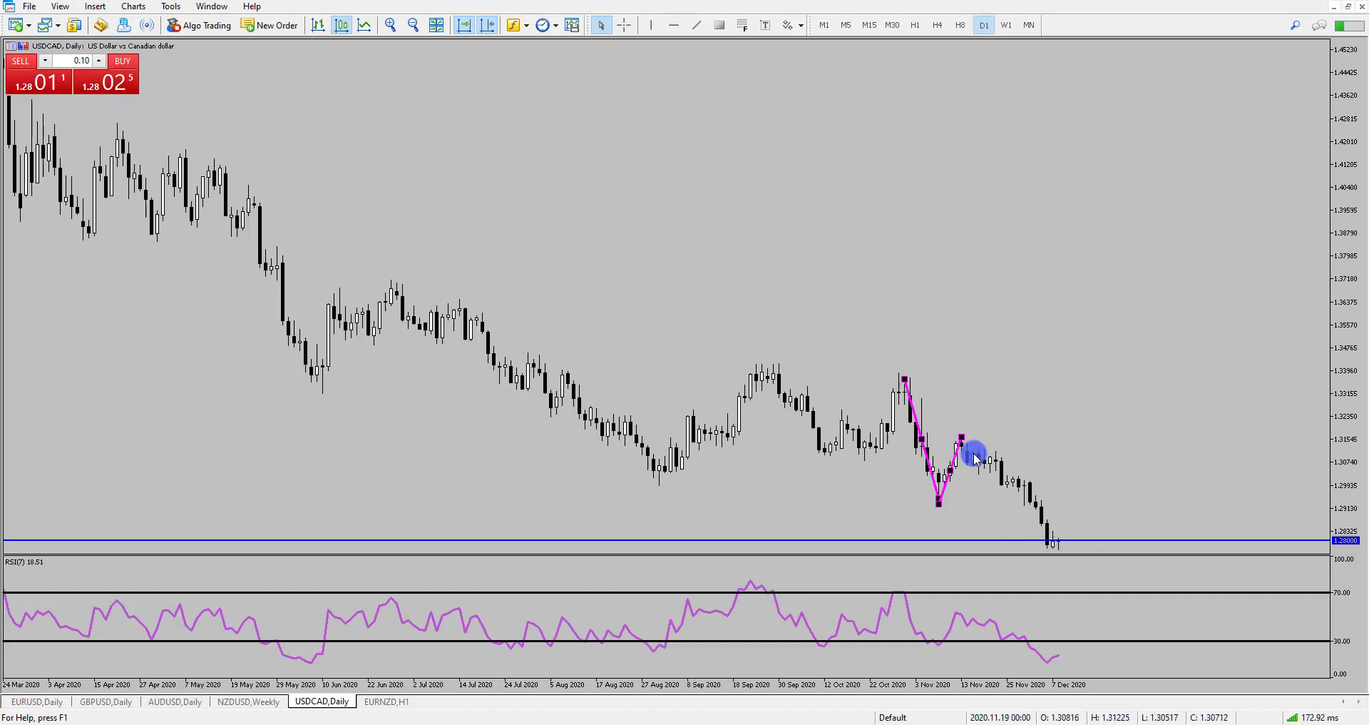
Delete both remaining magenta trendlines from the daily chart
right_click(921, 438)
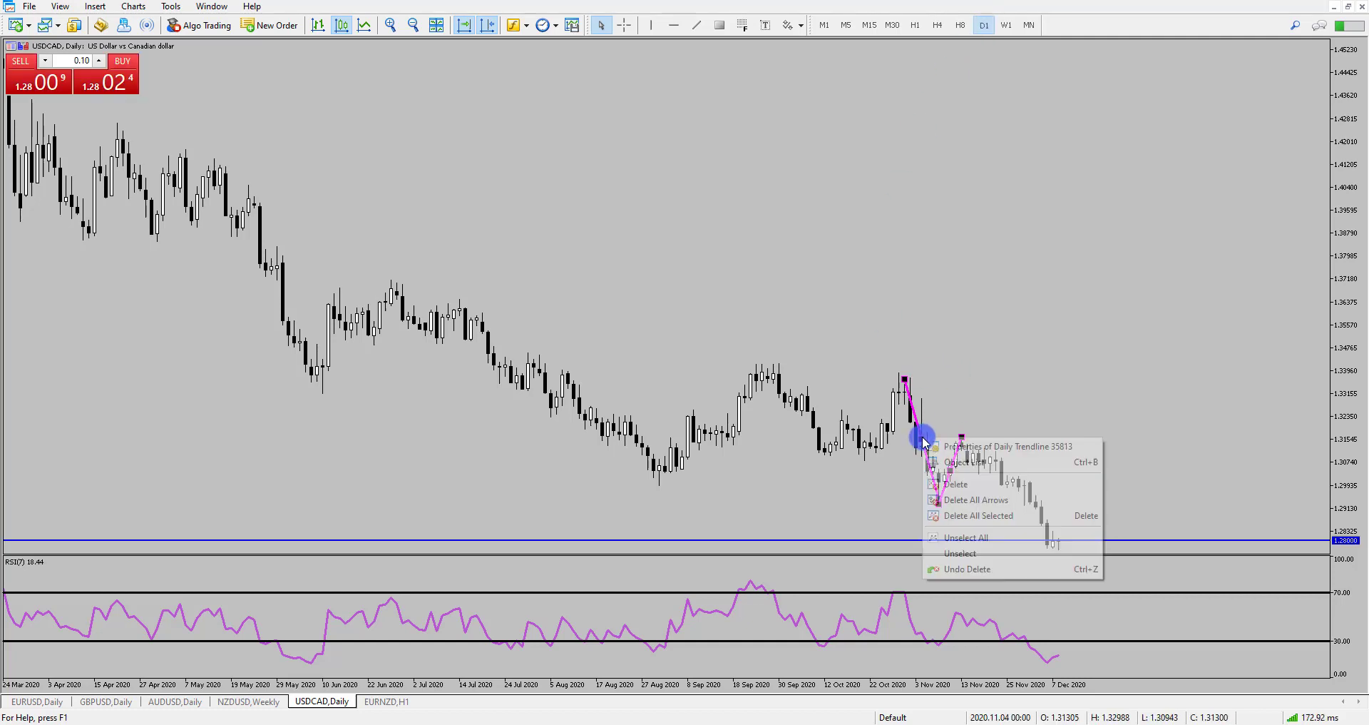
left_click(967, 485)
right_click(954, 464)
left_click(967, 510)
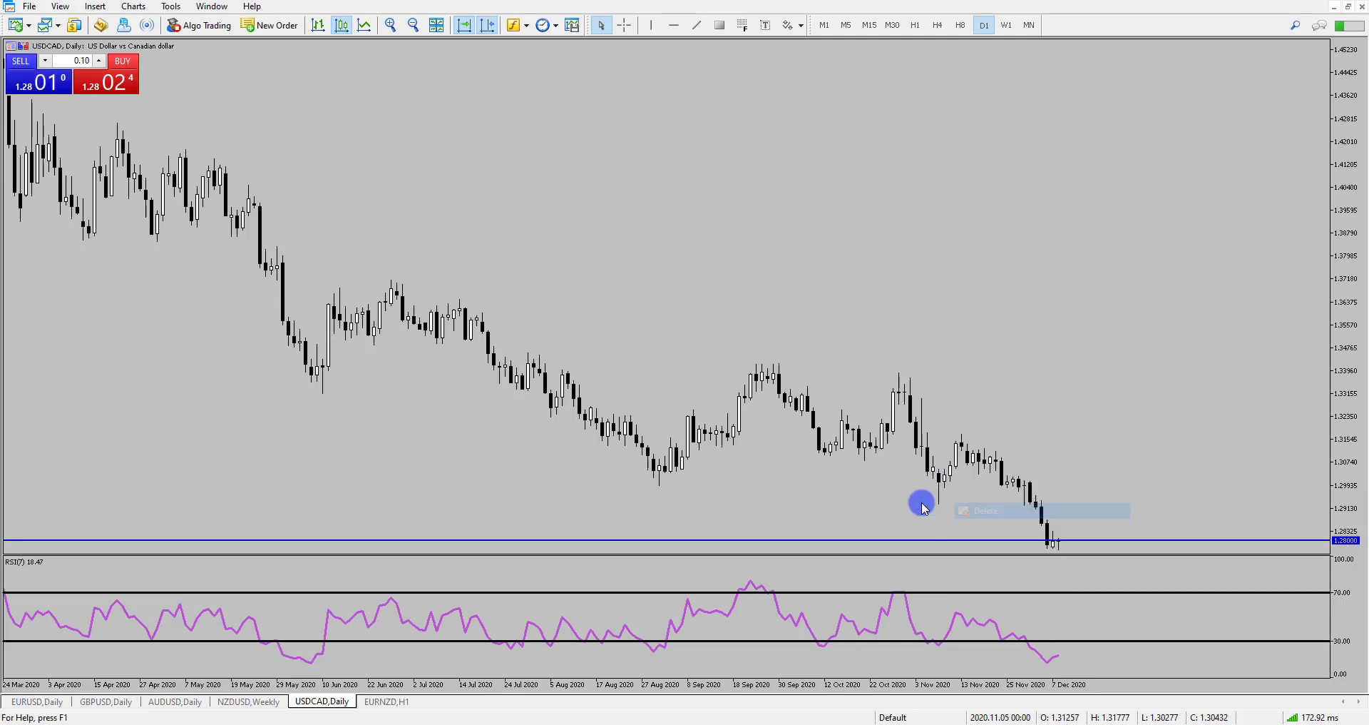
Draw a grey rectangle zone across the recent consolidation just below 1.30 and resize its lower-right corner
left_click(718, 27)
mouse_move(929, 484)
left_mouse_down()
mouse_move(1110, 502)
mouse_move(1146, 491)
left_mouse_up()
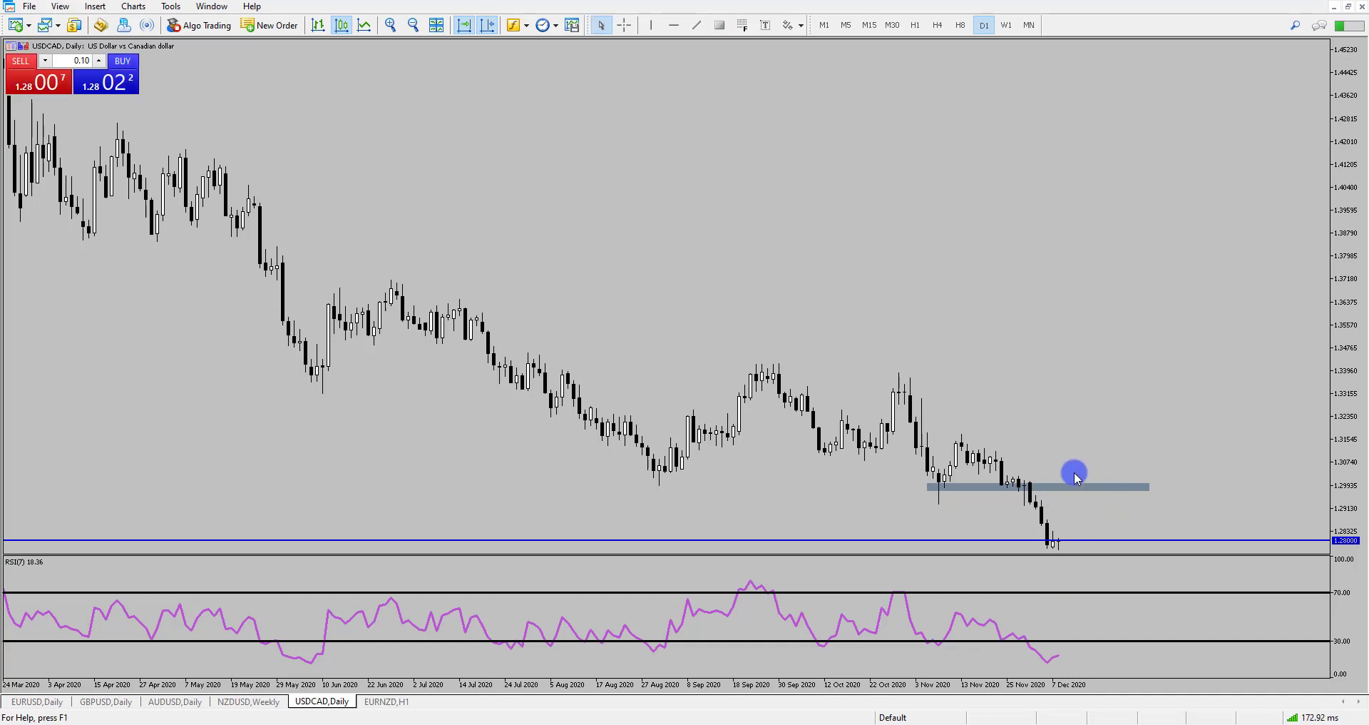
left_click(390, 25)
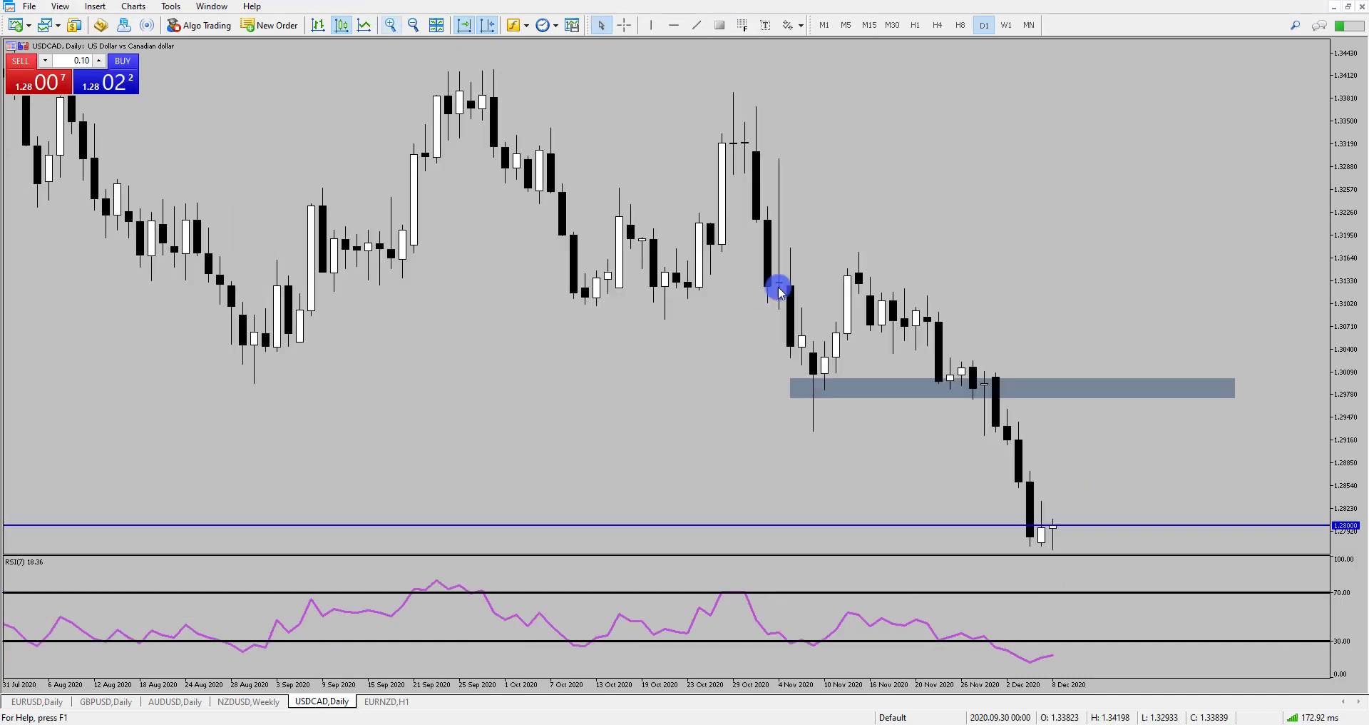
double_click(790, 375)
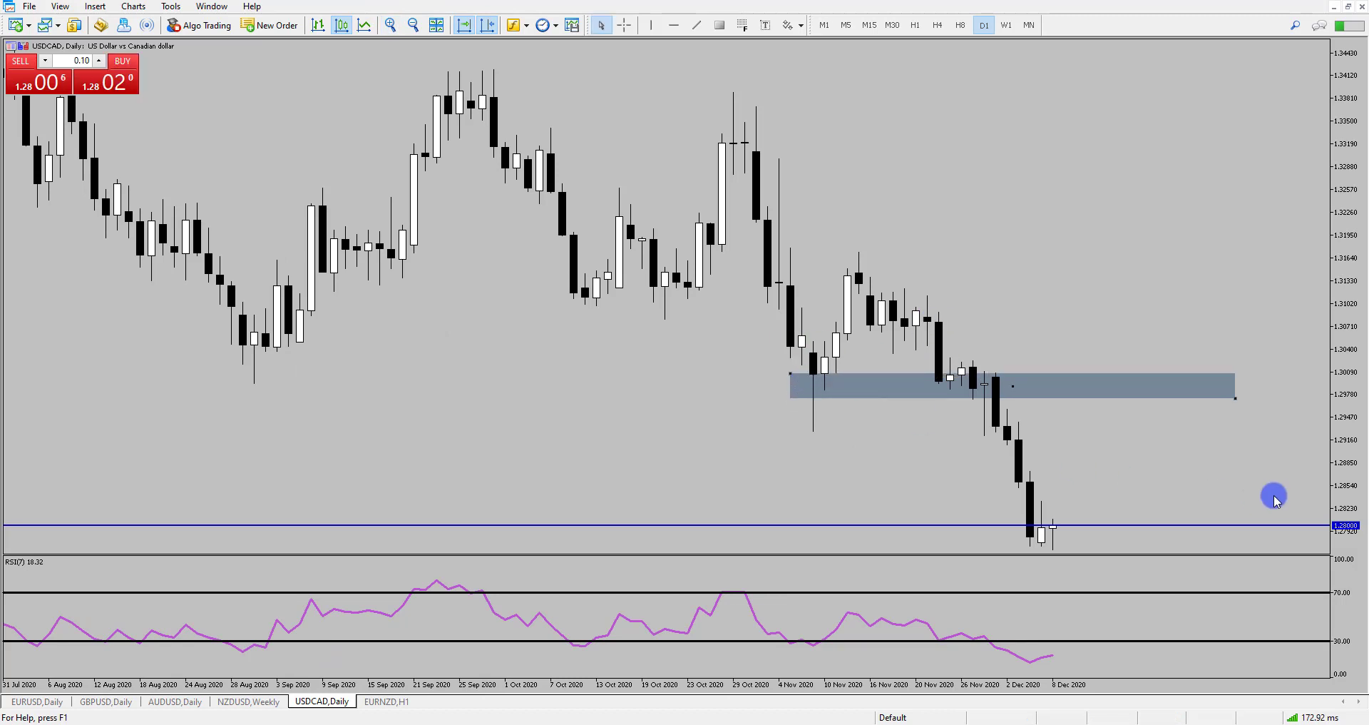
left_click_drag(1236, 397, 1247, 402)
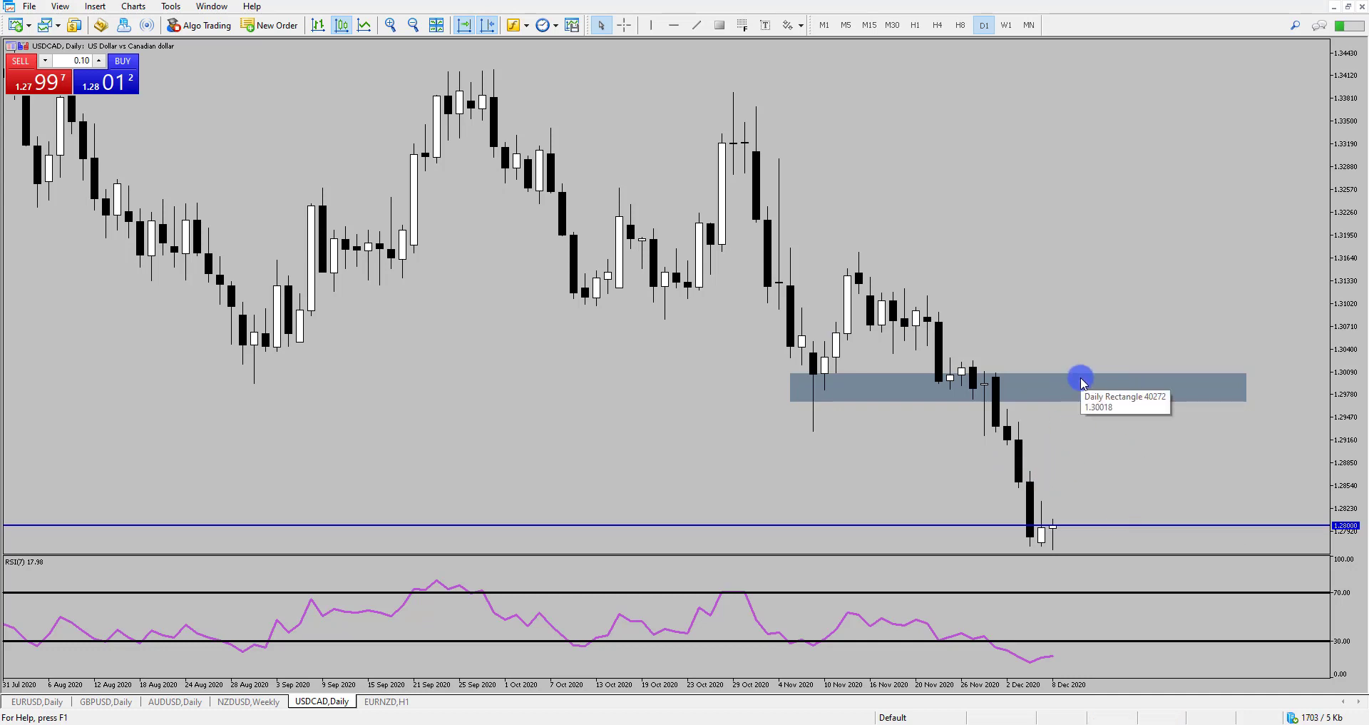
On H4, sketch the expected breakout, retest and drop from the grey zone, then erase the sketches
left_click(938, 25)
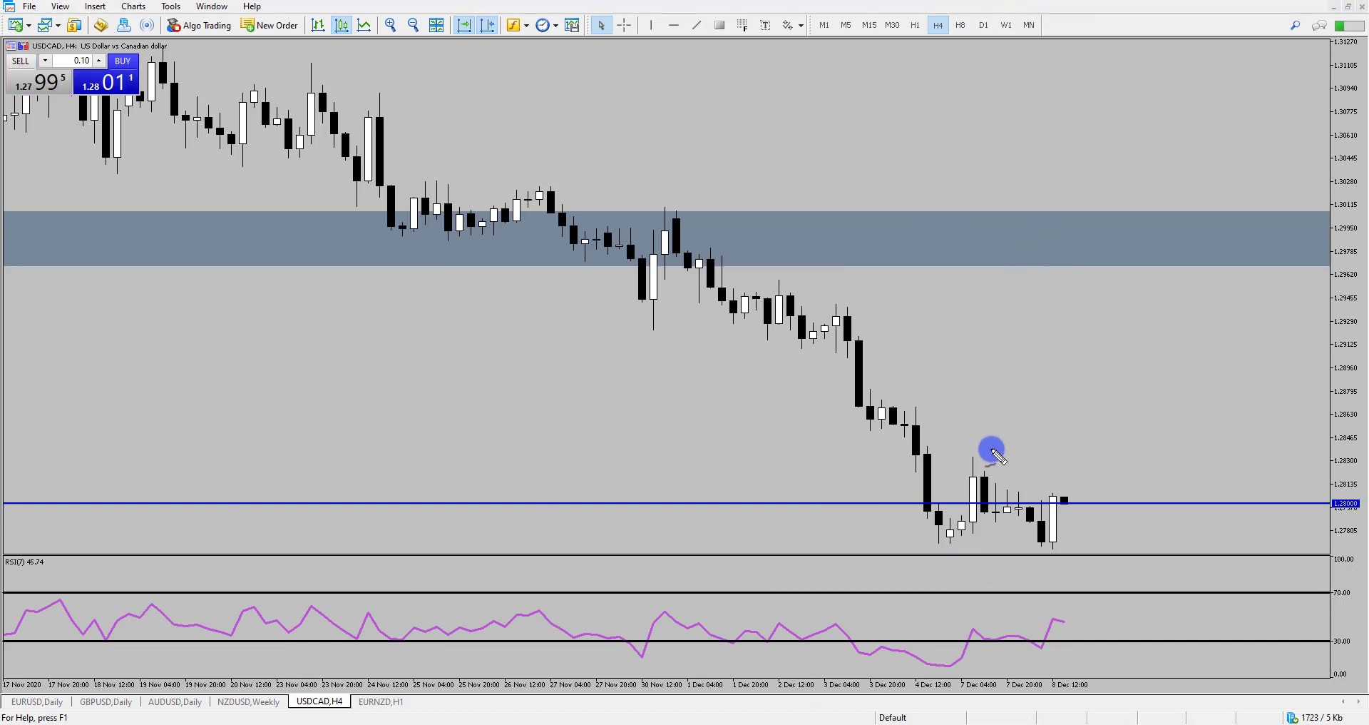
left_click_drag(968, 453, 1259, 470)
mouse_move(1045, 505)
left_mouse_down()
mouse_move(1090, 405)
mouse_move(1152, 467)
mouse_move(1186, 305)
left_mouse_up()
mouse_move(1148, 330)
left_mouse_down()
mouse_move(1186, 305)
mouse_move(1205, 328)
left_mouse_up()
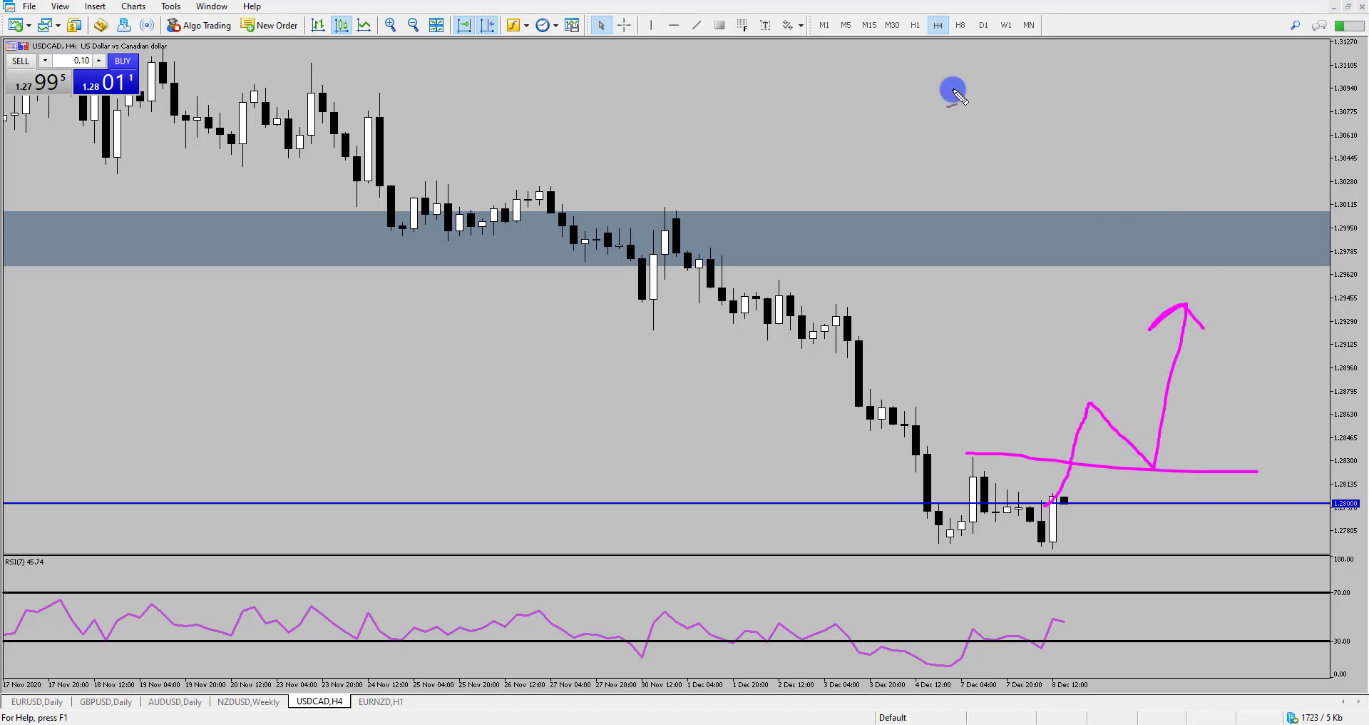
mouse_move(1155, 209)
left_mouse_down()
mouse_move(1268, 221)
mouse_move(1173, 184)
left_mouse_up()
mouse_move(1240, 280)
left_mouse_down()
mouse_move(1287, 449)
mouse_move(1314, 421)
left_mouse_up()
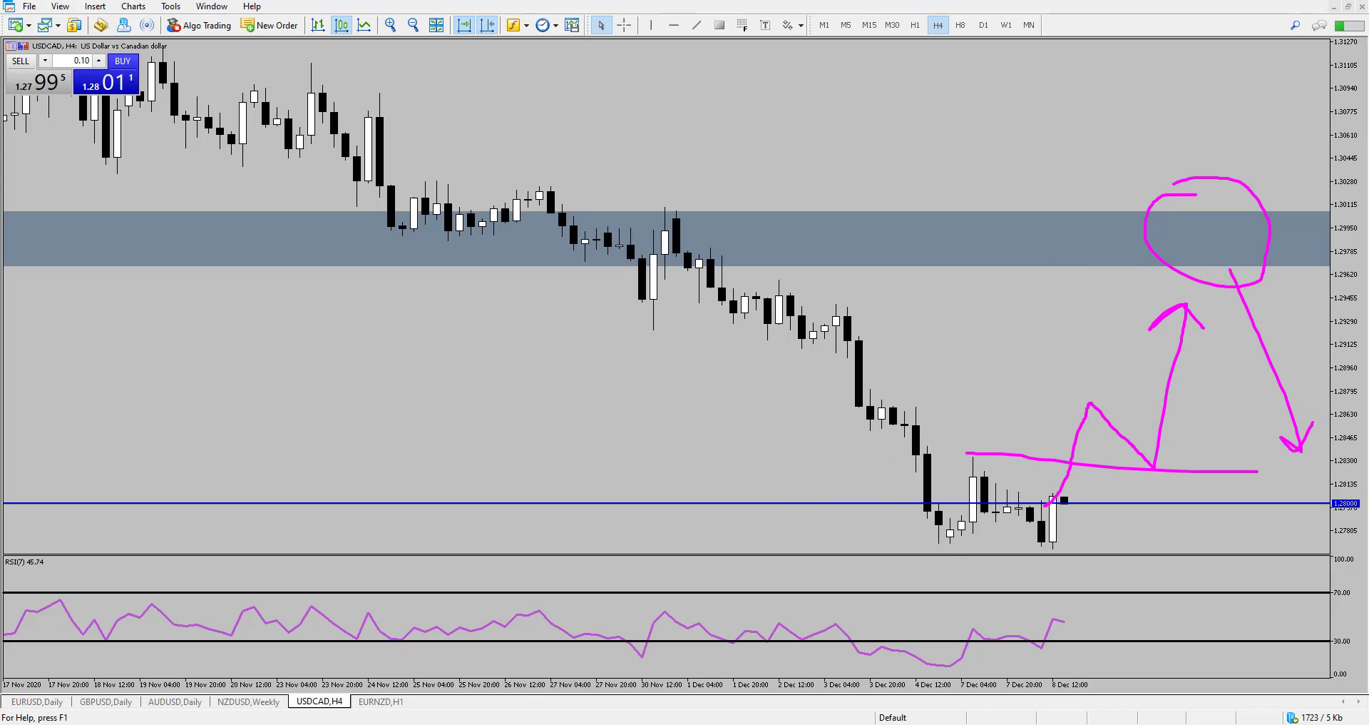
key("Escape")
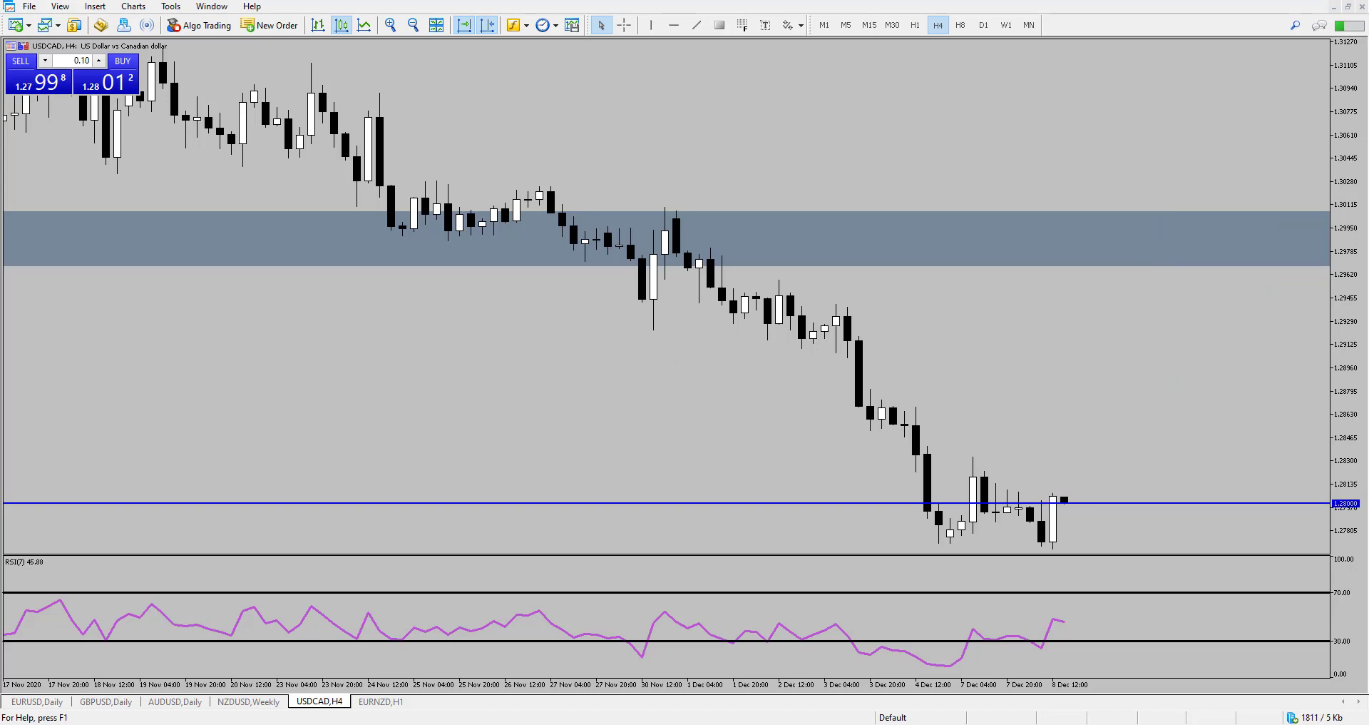
Draw a short horizontal magenta trendline across the 7 Dec high near 1.283 and nudge it into place
left_click(694, 27)
mouse_move(972, 460)
left_mouse_down()
mouse_move(1165, 462)
mouse_move(1149, 464)
left_mouse_up()
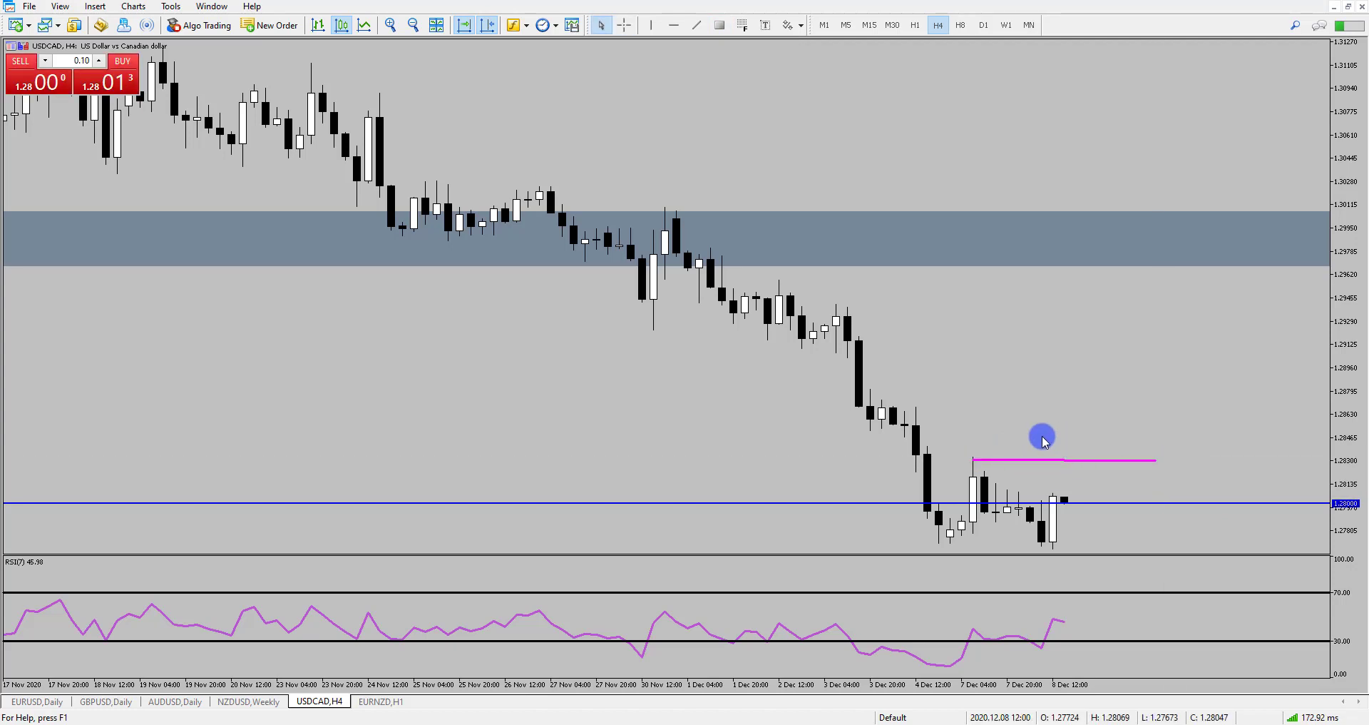
left_click(1052, 469)
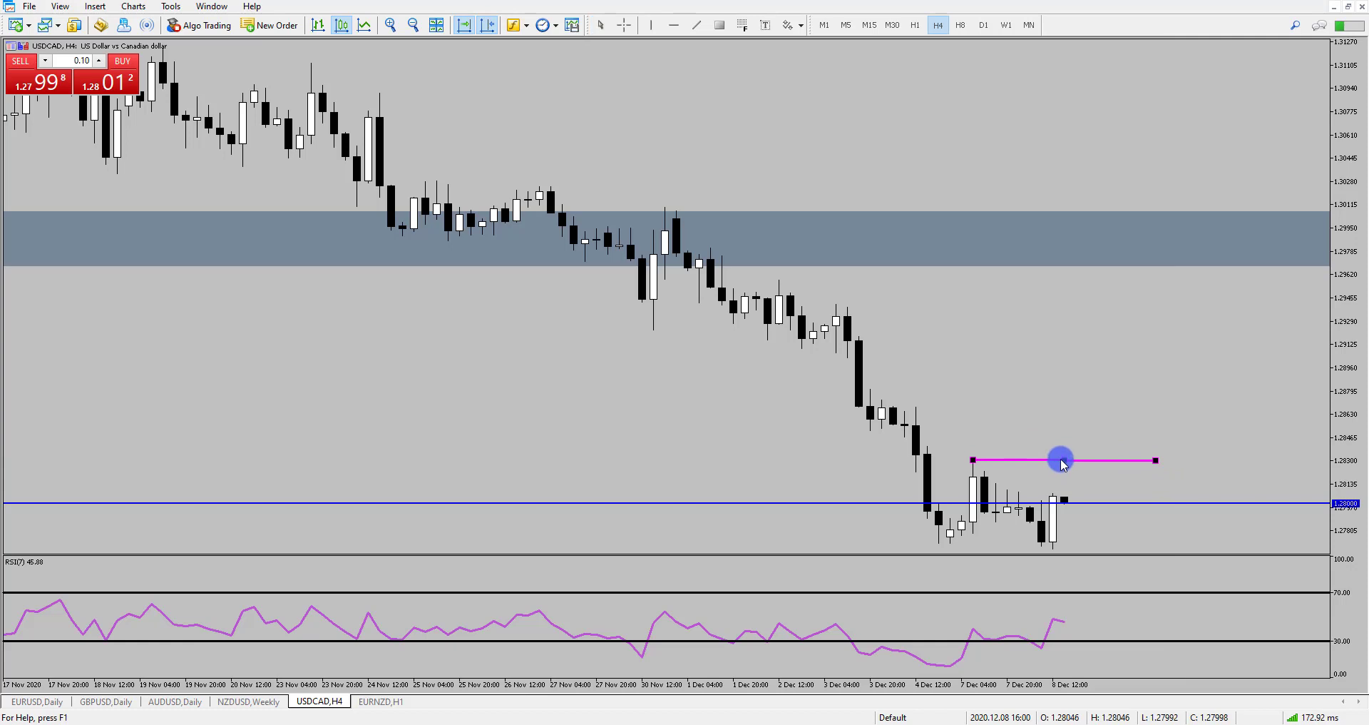
left_click_drag(1061, 463, 1066, 461)
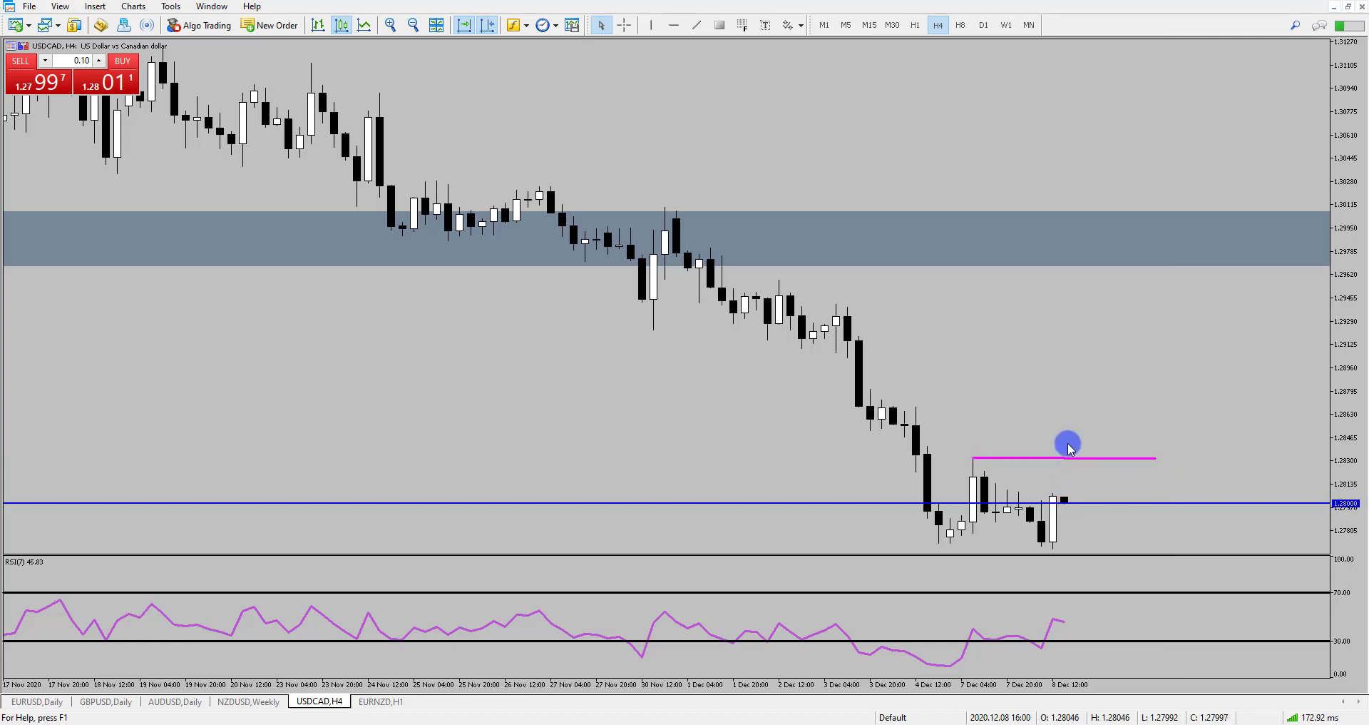